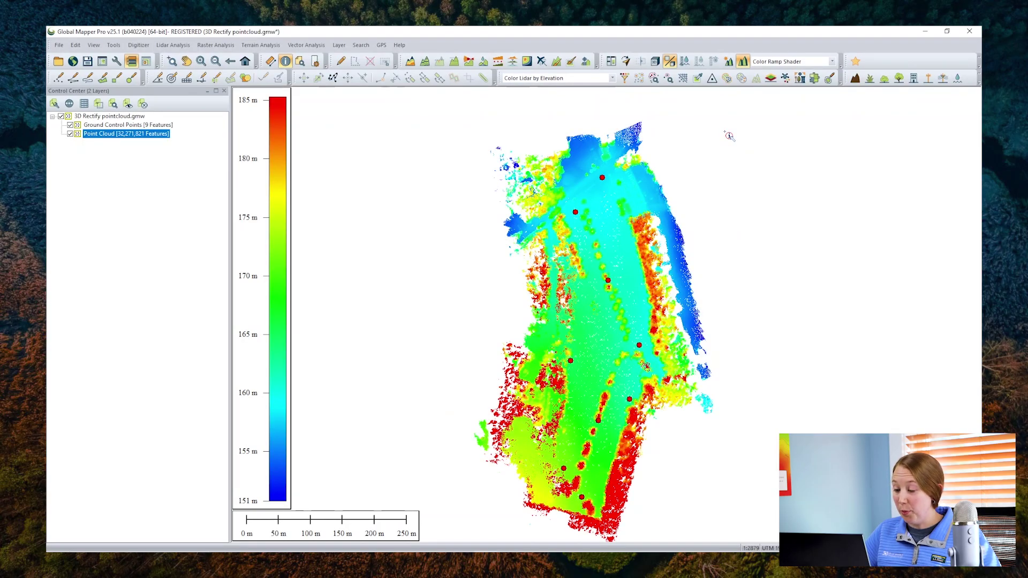
Switch the golf course point cloud colouring from elevation to Color Lidar by RGB/Elev.
{"action": "left_click", "coordinate": [612, 79]}
{"action": "left_click", "coordinate": [602, 88]}
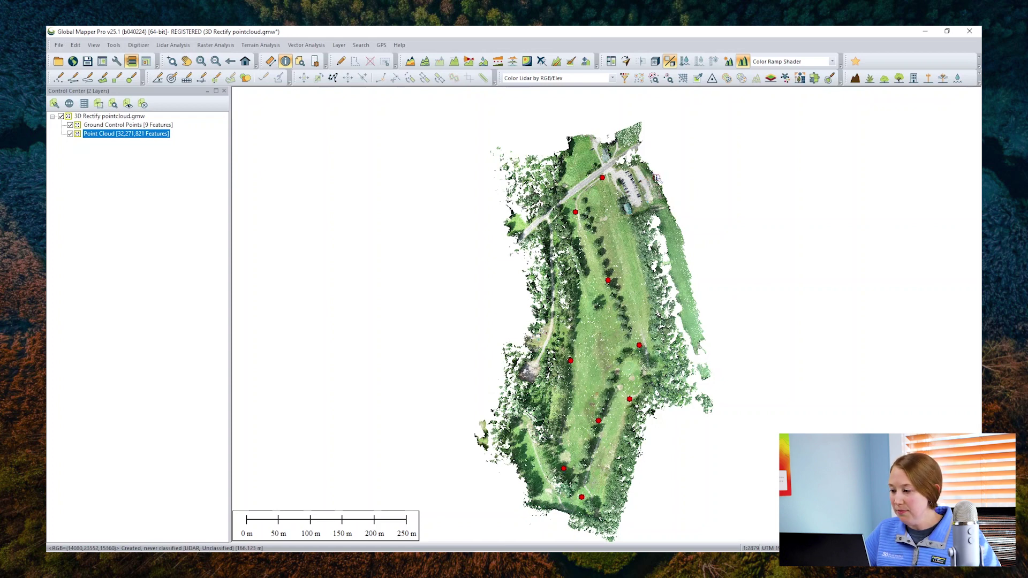
{"action": "left_click", "coordinate": [152, 126]}
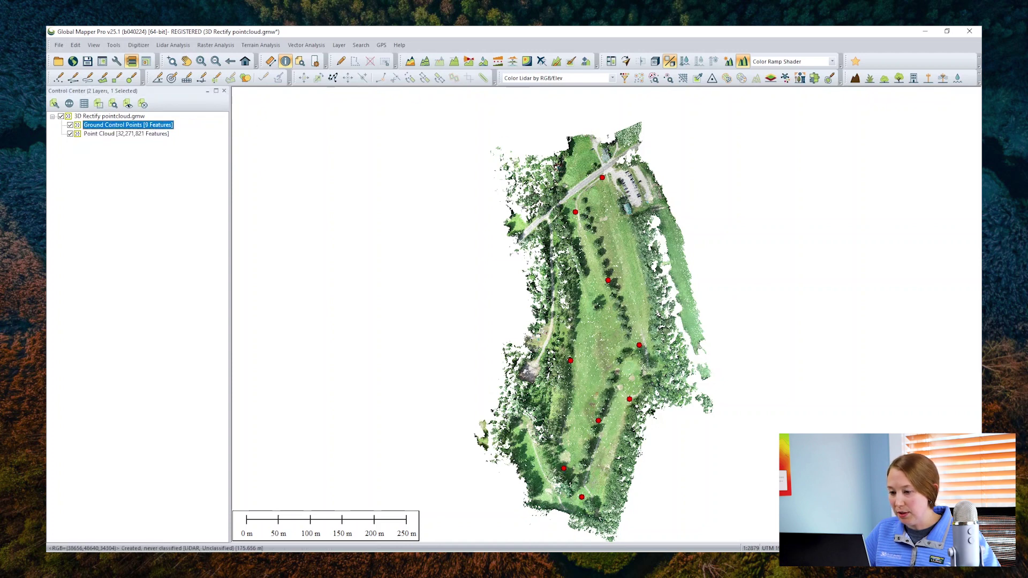
{"action": "left_click", "coordinate": [602, 178]}
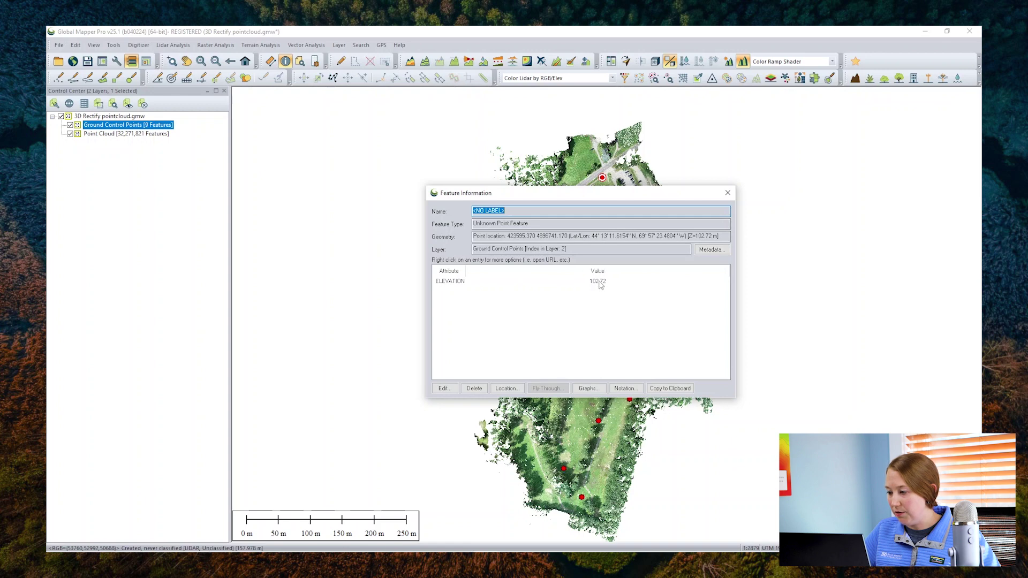
{"action": "left_click", "coordinate": [727, 193]}
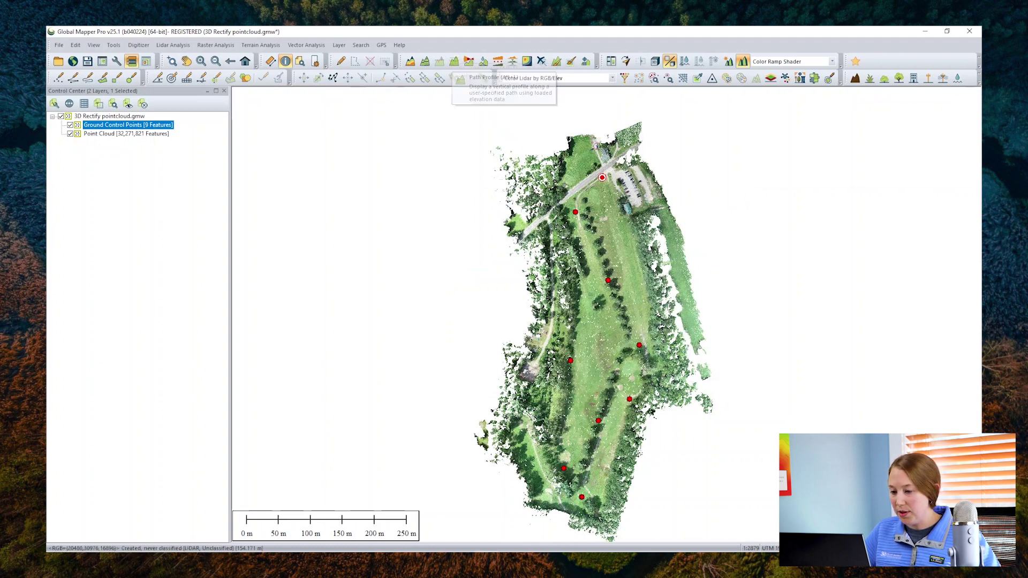
Zoom onto the northern control point and colour the point cloud by intensity.
{"action": "scroll", "coordinate": [610, 181], "scroll_direction": "up", "scroll_amount": 3}
{"action": "scroll", "coordinate": [611, 182], "scroll_direction": "up", "scroll_amount": 6}
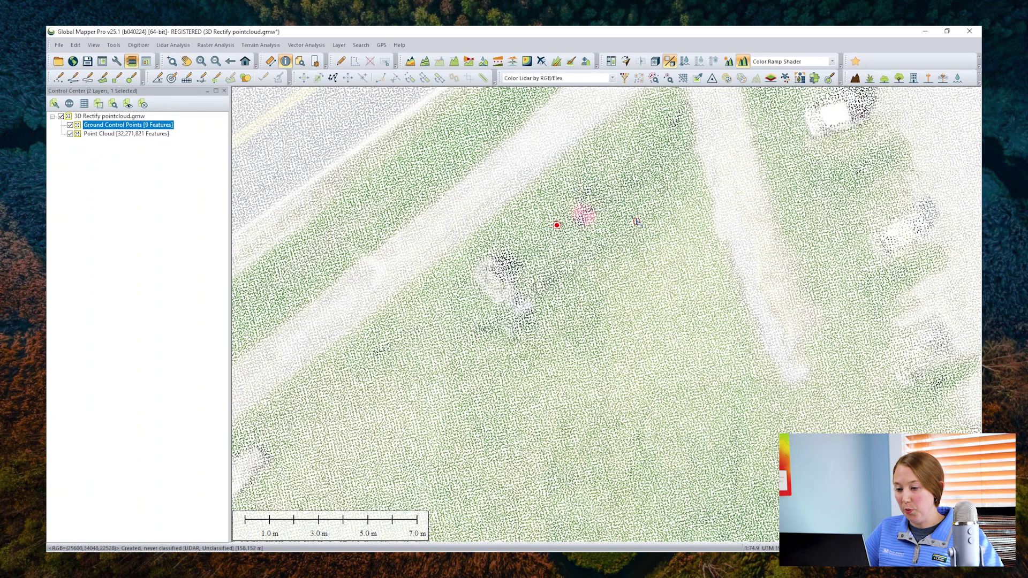
{"action": "left_click", "coordinate": [612, 78]}
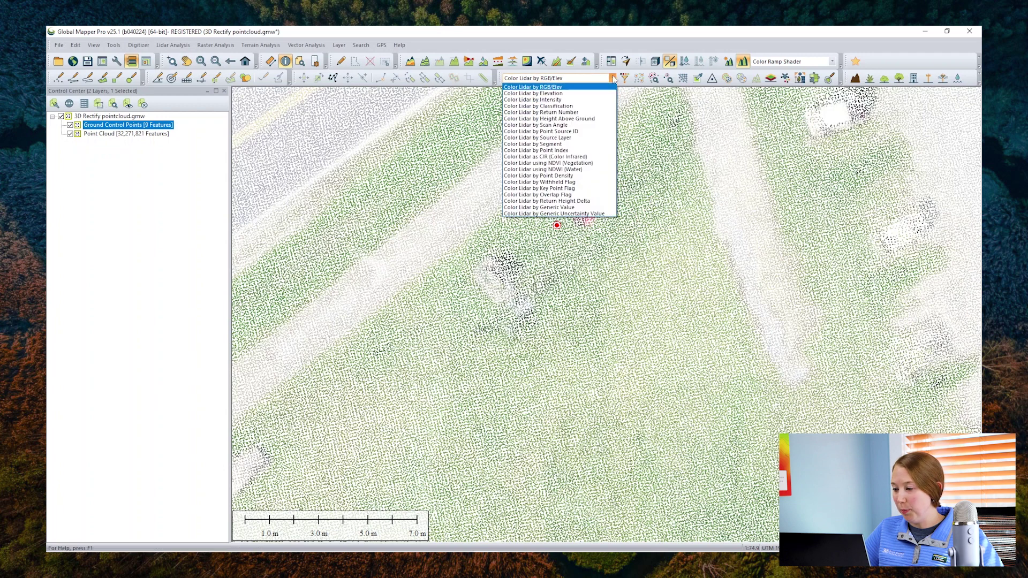
{"action": "left_click", "coordinate": [595, 100]}
{"action": "scroll", "coordinate": [589, 181], "scroll_direction": "down", "scroll_amount": 1}
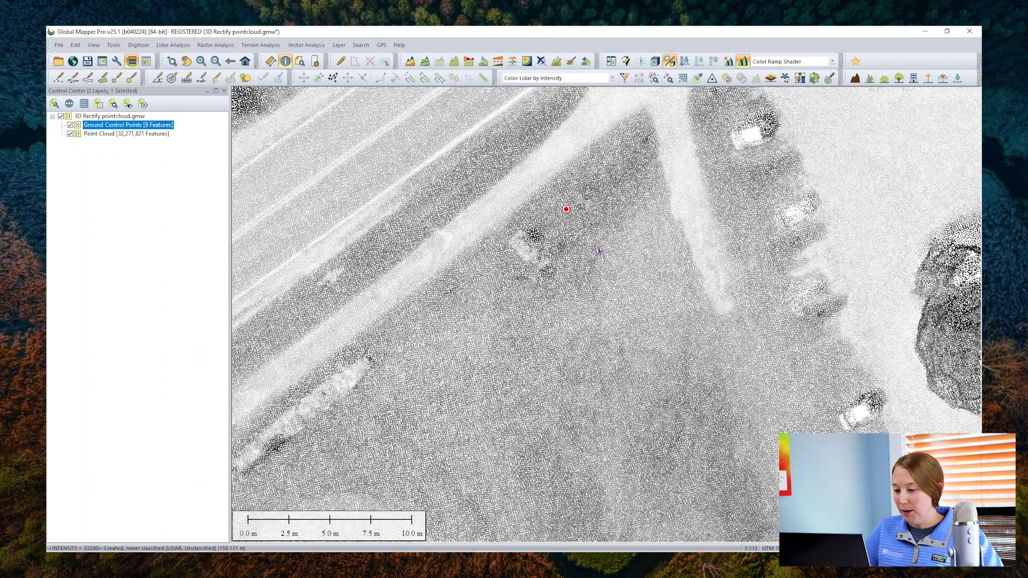
{"action": "scroll", "coordinate": [562, 258], "scroll_direction": "down", "scroll_amount": 4}
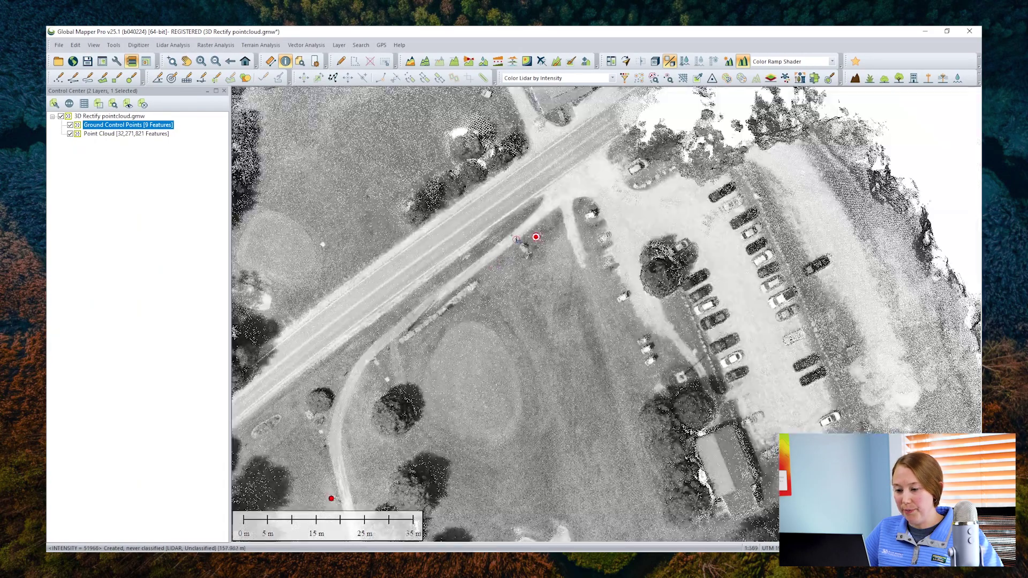
Return the point cloud to RGB/Elev colouring and zoom back out.
{"action": "scroll", "coordinate": [402, 401], "scroll_direction": "up", "scroll_amount": 4}
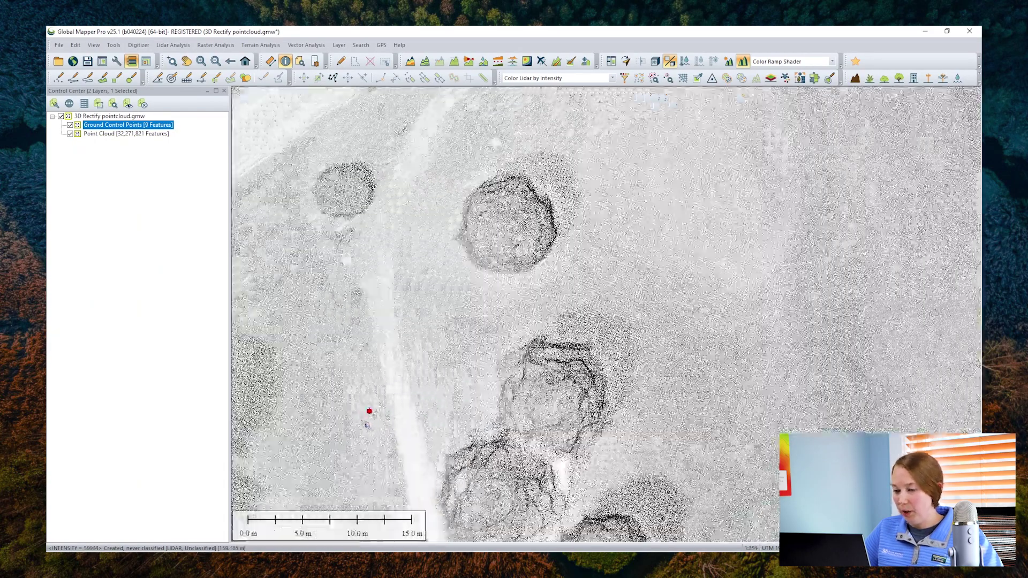
{"action": "scroll", "coordinate": [419, 388], "scroll_direction": "down", "scroll_amount": 1}
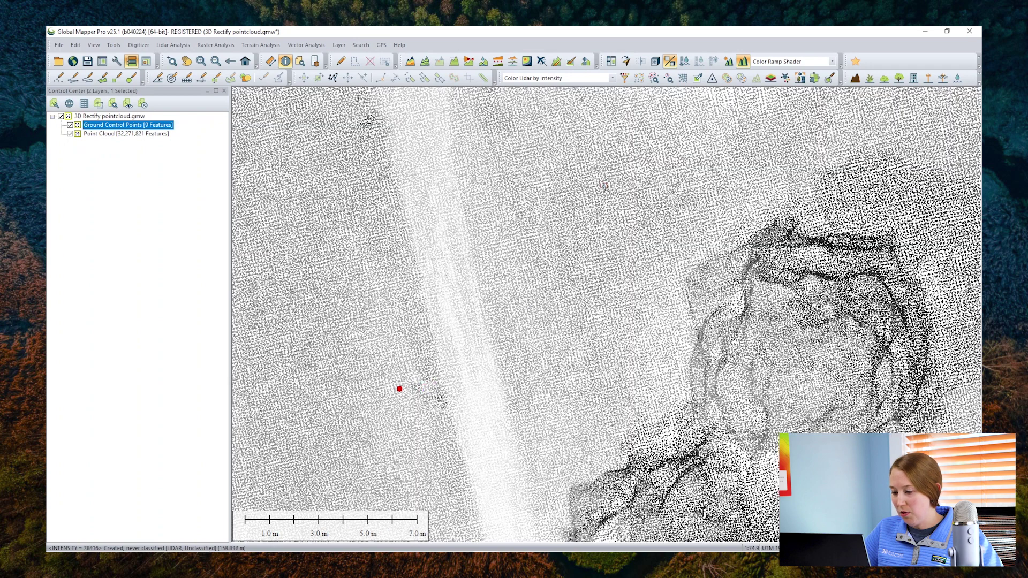
{"action": "left_click", "coordinate": [612, 78]}
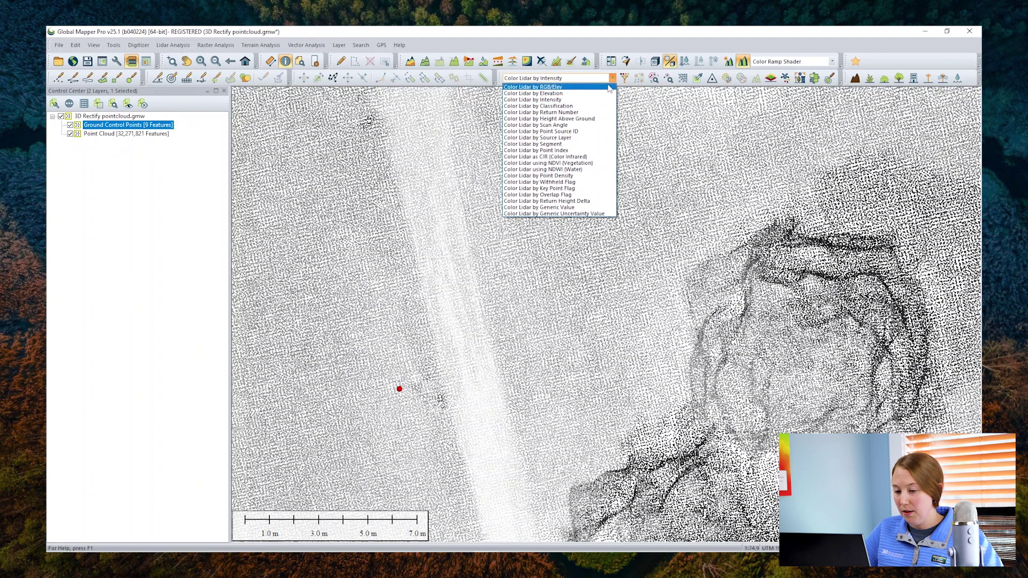
{"action": "left_click", "coordinate": [610, 88]}
{"action": "scroll", "coordinate": [461, 394], "scroll_direction": "down", "scroll_amount": 5}
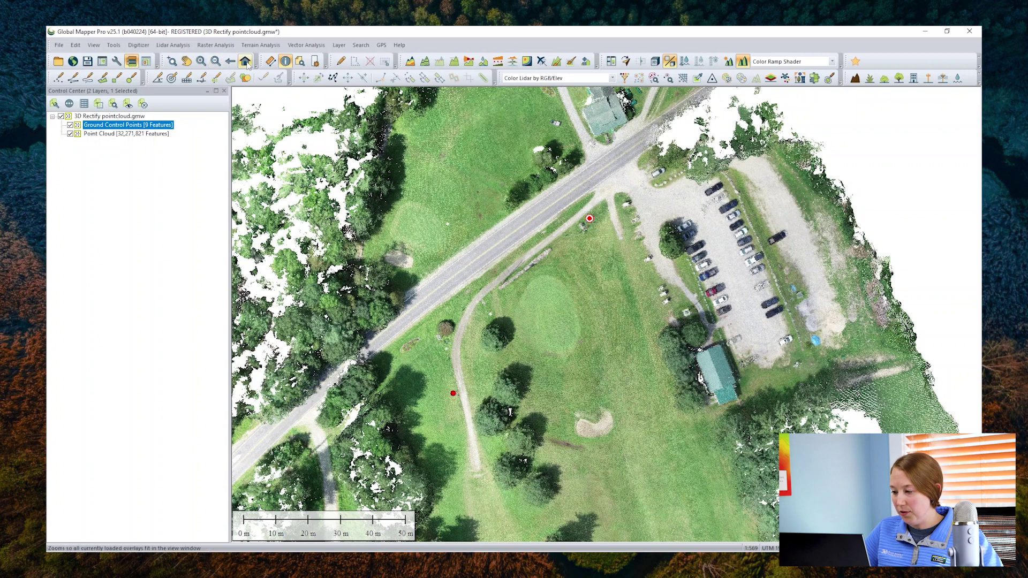
{"action": "left_click", "coordinate": [246, 61]}
Inspect a control point's feature information, then close the window over the full course view.
{"action": "left_click", "coordinate": [610, 169]}
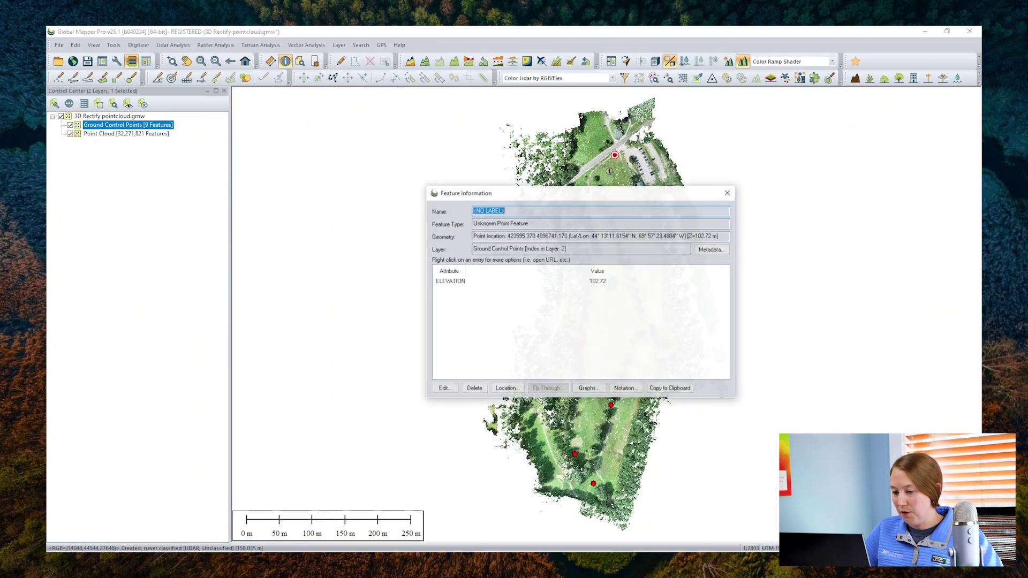
{"action": "left_click", "coordinate": [728, 194]}
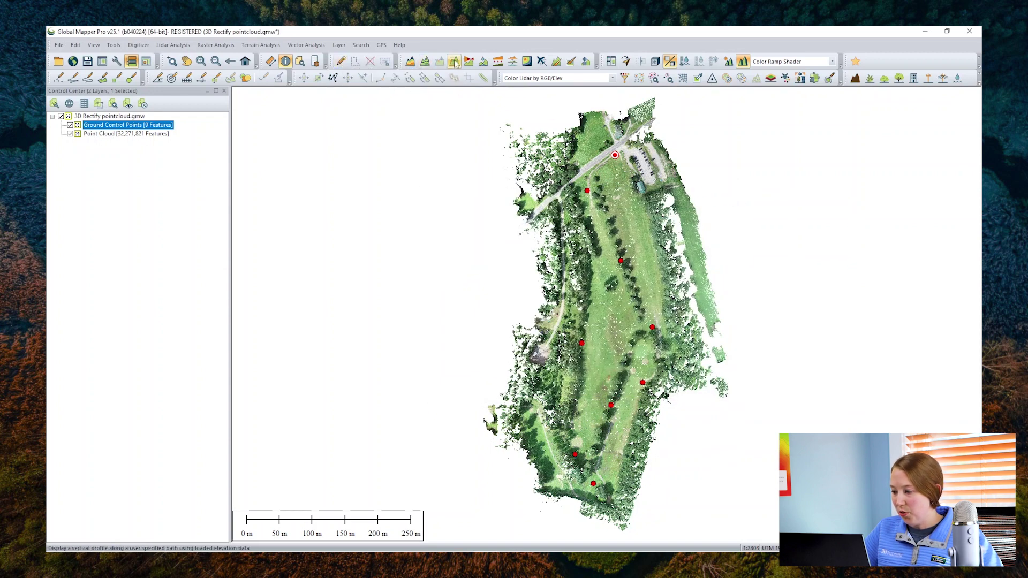
{"action": "left_click", "coordinate": [454, 63]}
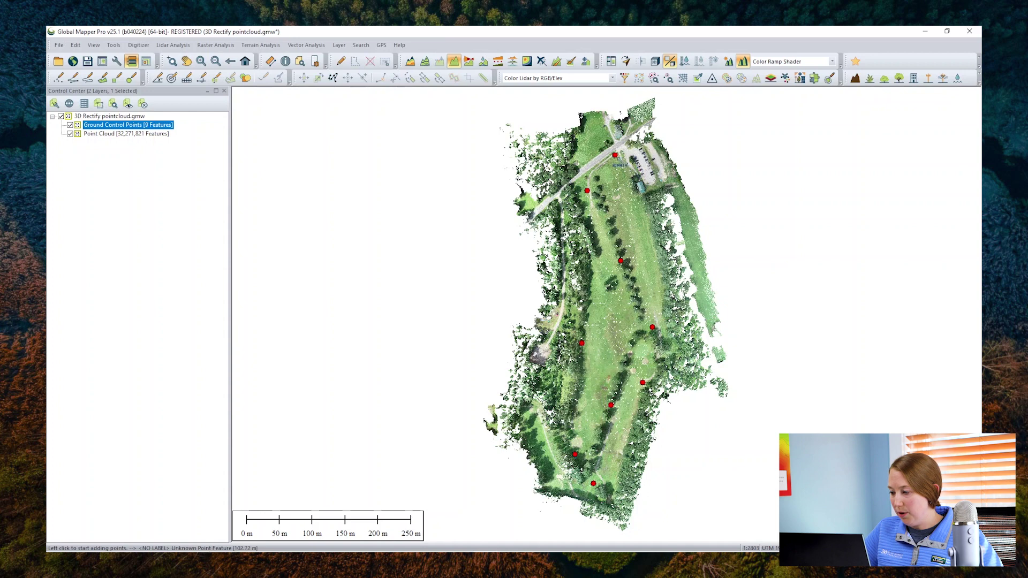
Draw a path profile through four control points along the fairway.
{"action": "left_click", "coordinate": [614, 155]}
{"action": "left_click", "coordinate": [586, 190]}
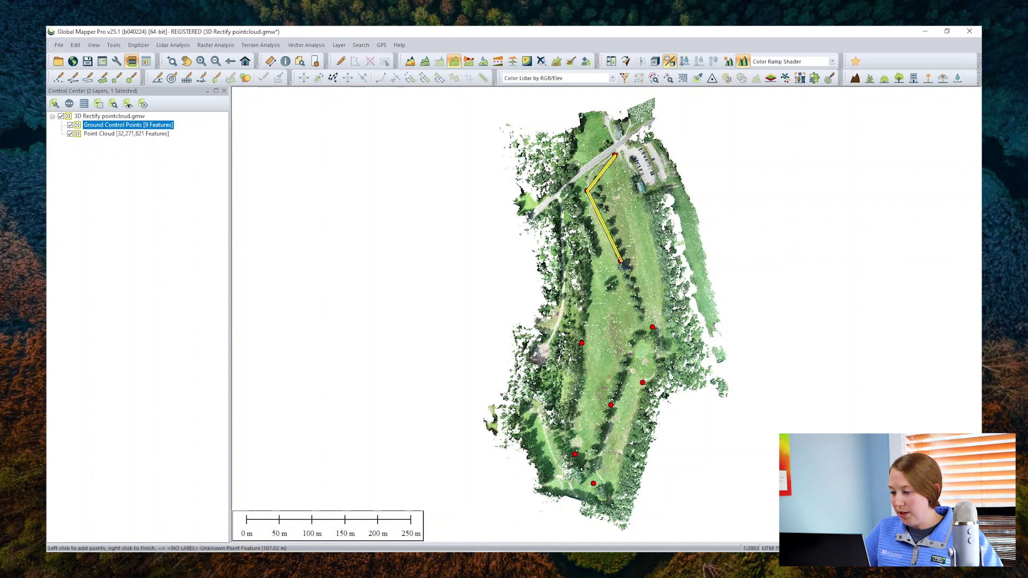
{"action": "left_click", "coordinate": [652, 327]}
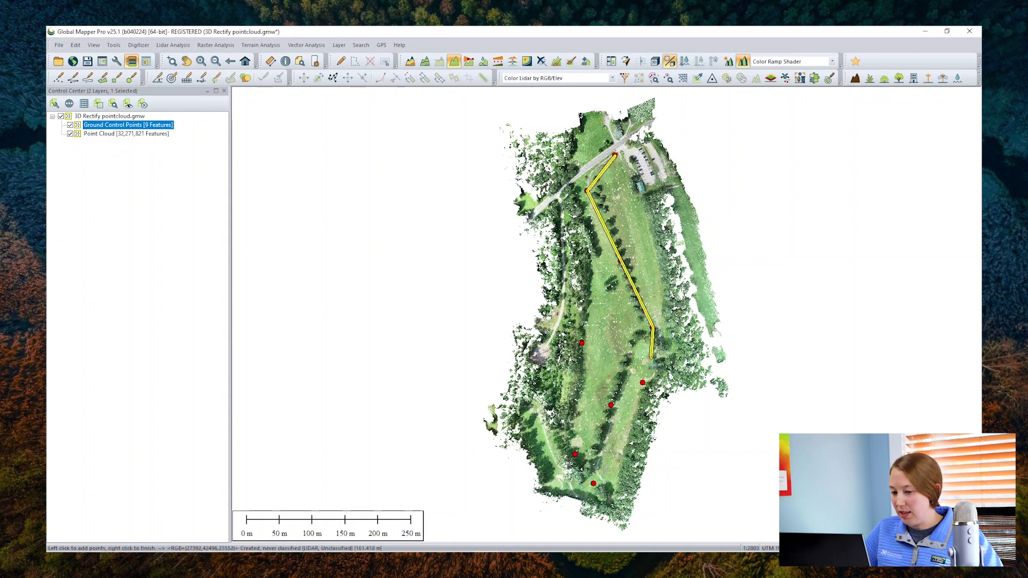
{"action": "left_click", "coordinate": [643, 382]}
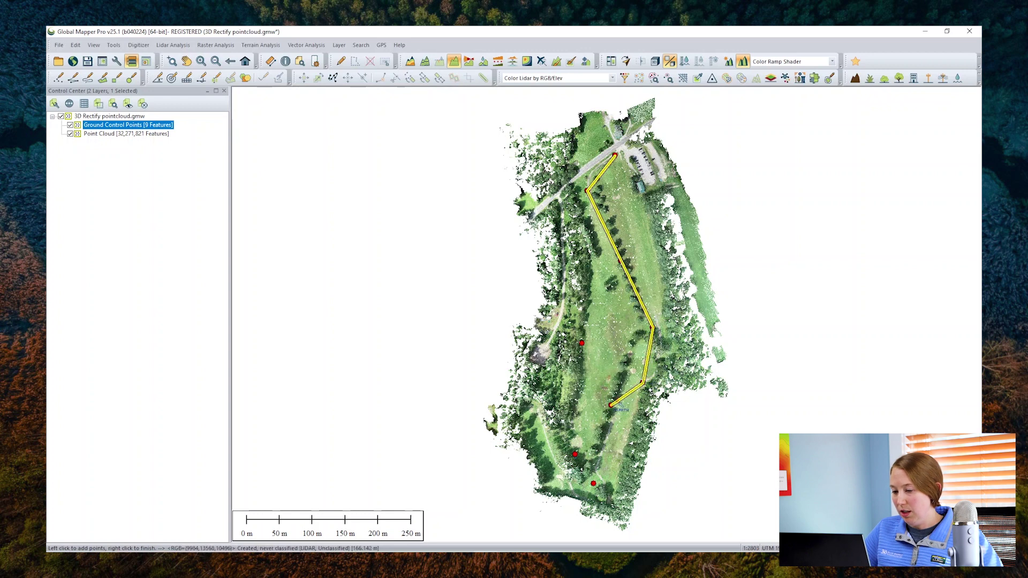
{"action": "right_click", "coordinate": [611, 406]}
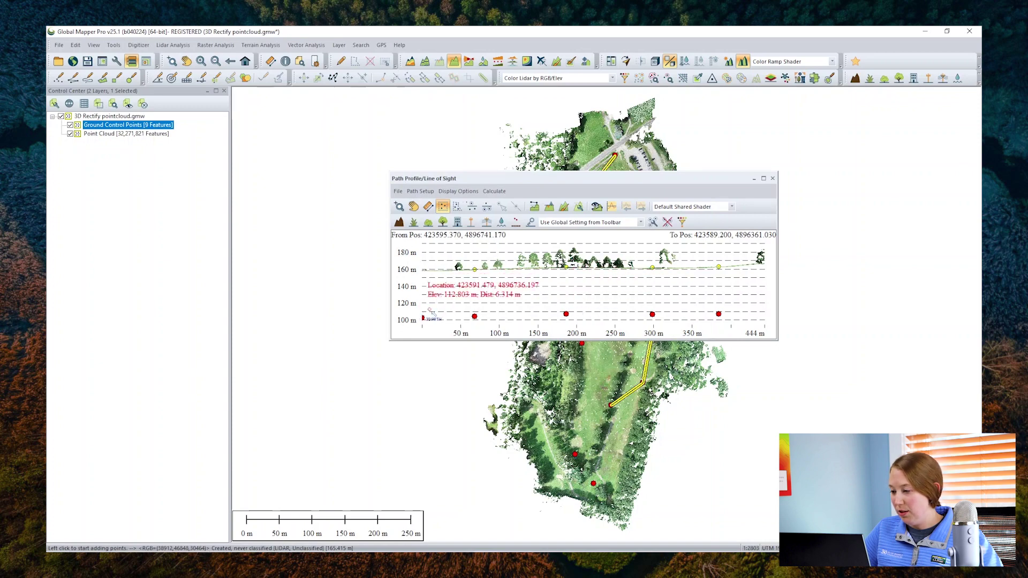
Dock the Path Profile window beneath the map, showing ground near 160 m.
{"action": "left_click_drag", "start_coordinate": [569, 185], "coordinate": [609, 336]}
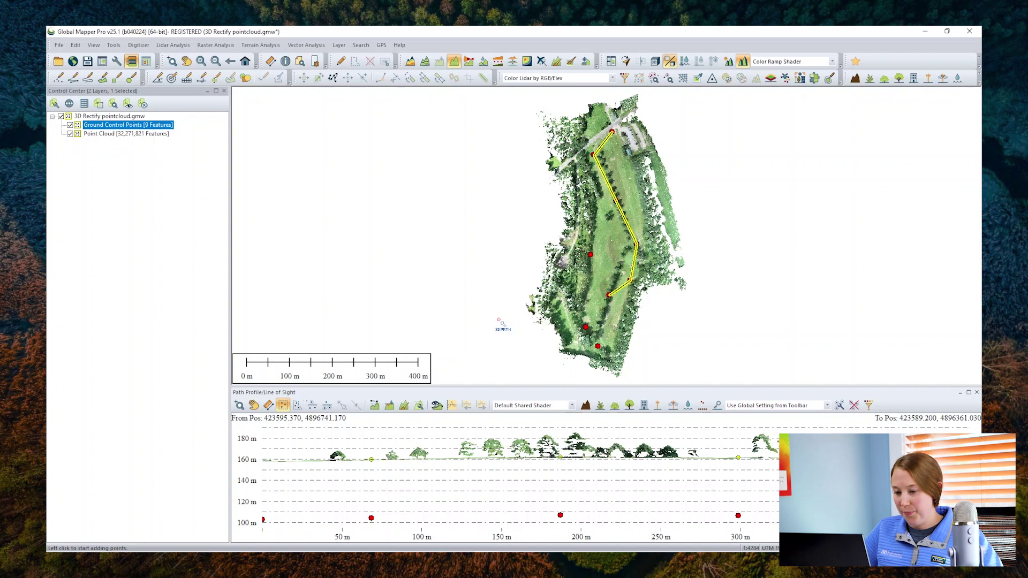
{"action": "left_click", "coordinate": [107, 134]}
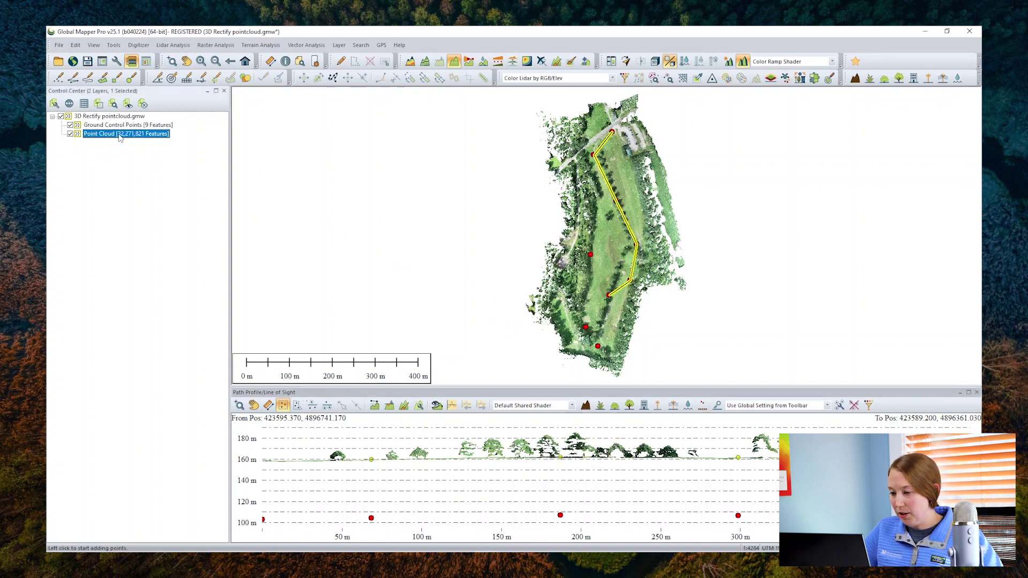
{"action": "right_click", "coordinate": [101, 139]}
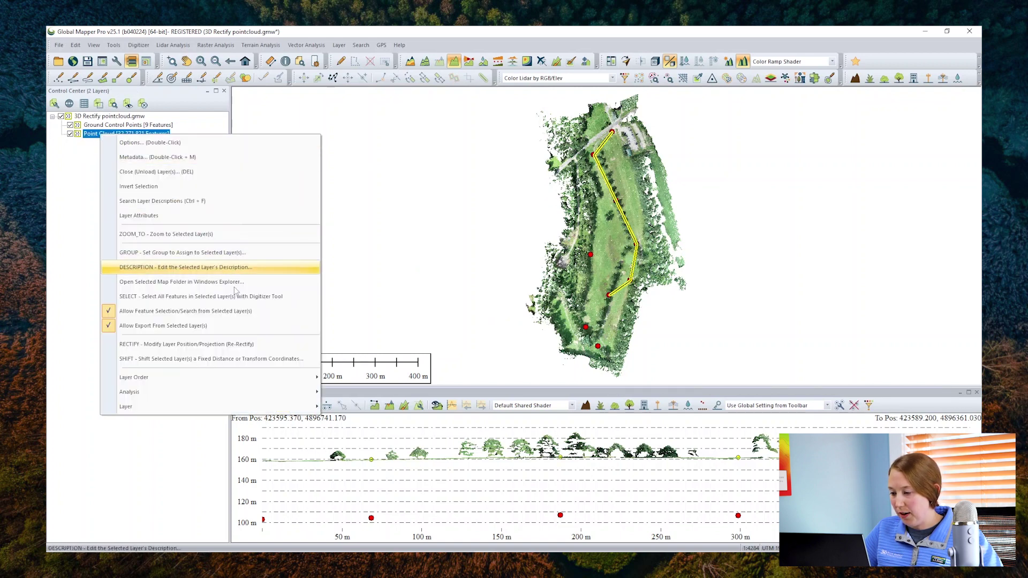
Choose RECTIFY - Modify Layer Position/Projection for the Point Cloud layer.
{"action": "left_click", "coordinate": [281, 345]}
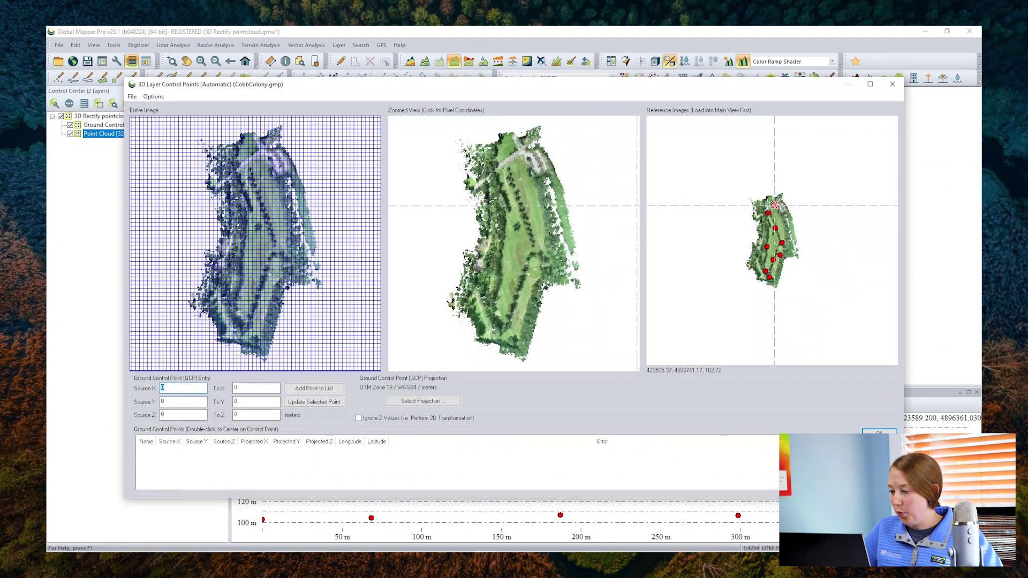
Pair the red marker's centre with its reference target and add it as Point 1.
{"action": "scroll", "coordinate": [777, 217], "scroll_direction": "up", "scroll_amount": 2}
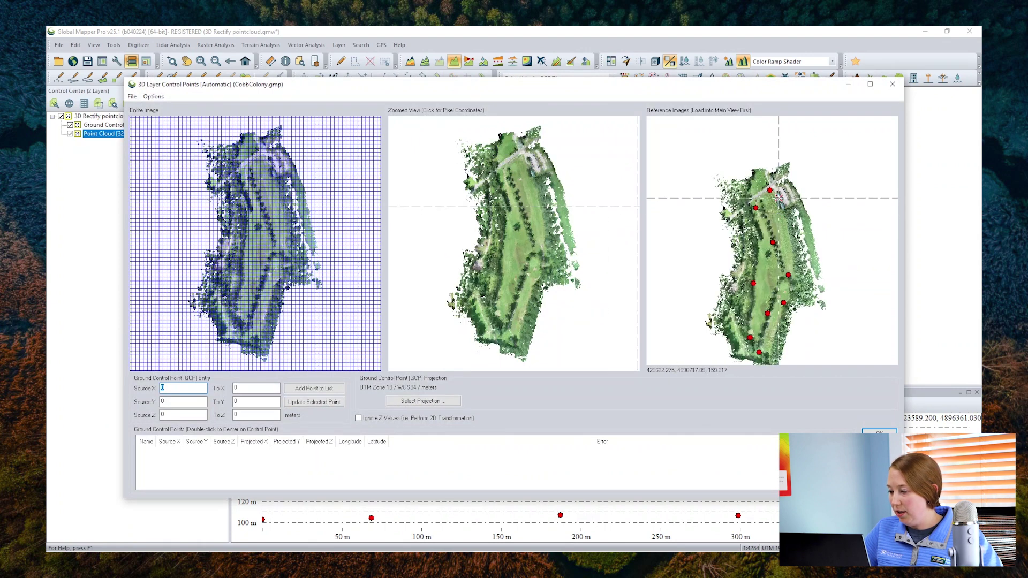
{"action": "scroll", "coordinate": [767, 182], "scroll_direction": "up", "scroll_amount": 4}
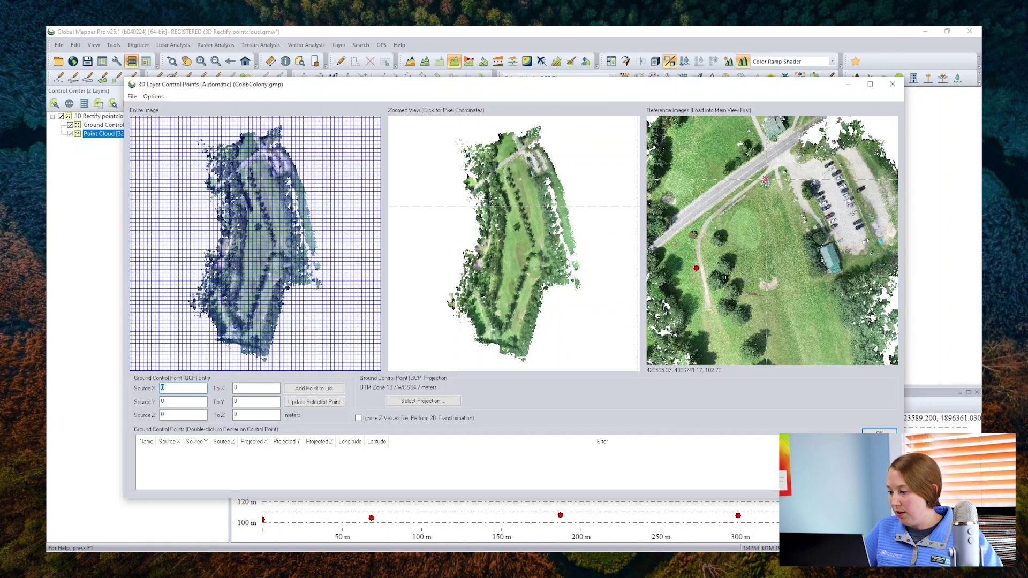
{"action": "left_click", "coordinate": [766, 179]}
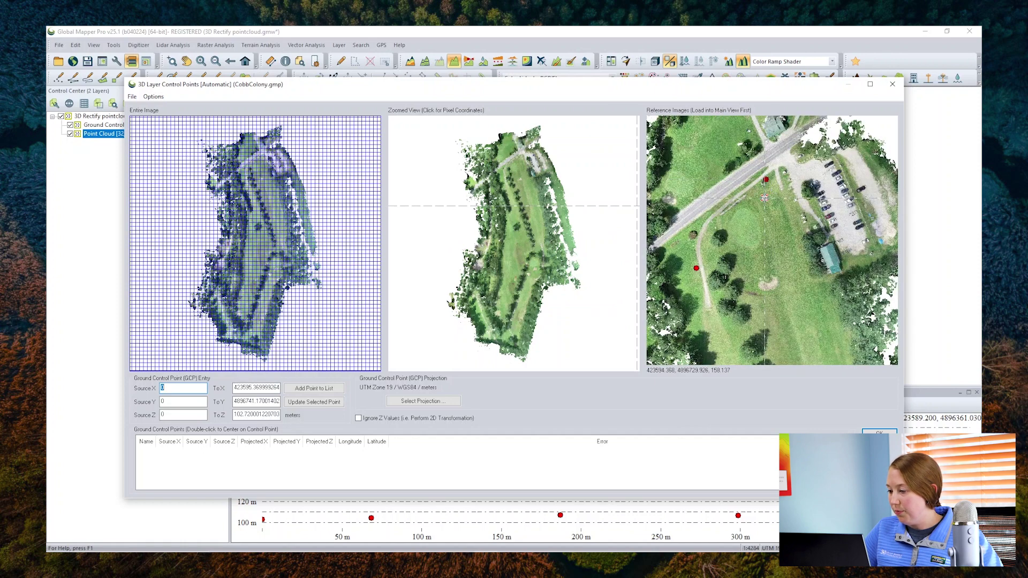
{"action": "scroll", "coordinate": [525, 168], "scroll_direction": "up", "scroll_amount": 3}
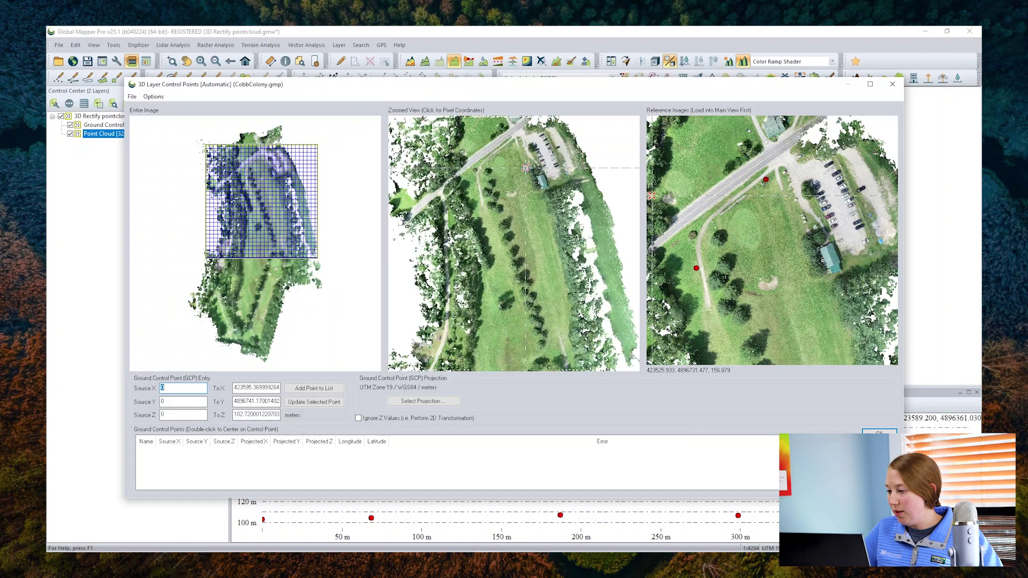
{"action": "scroll", "coordinate": [513, 134], "scroll_direction": "up", "scroll_amount": 3}
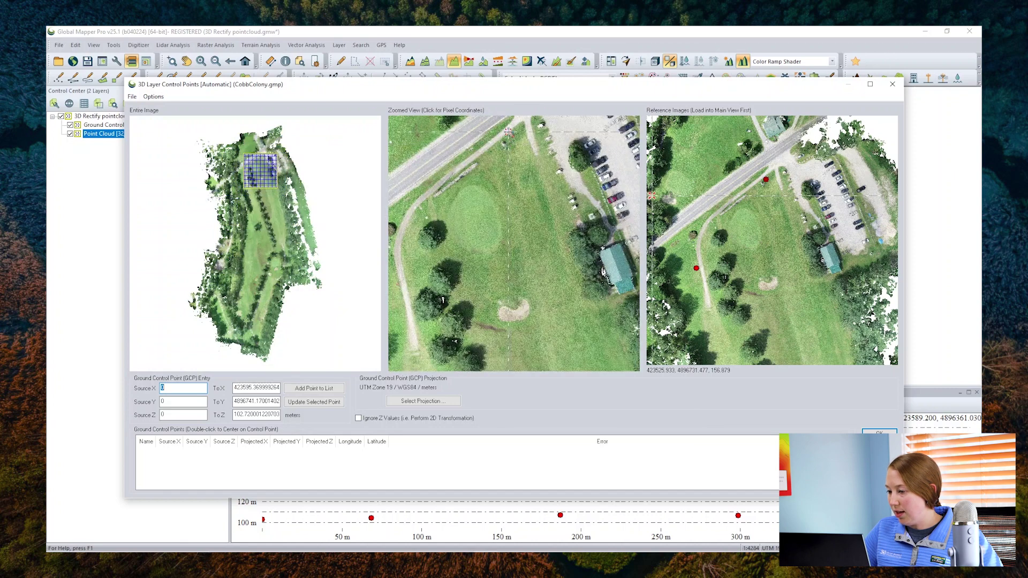
{"action": "scroll", "coordinate": [514, 129], "scroll_direction": "up", "scroll_amount": 4}
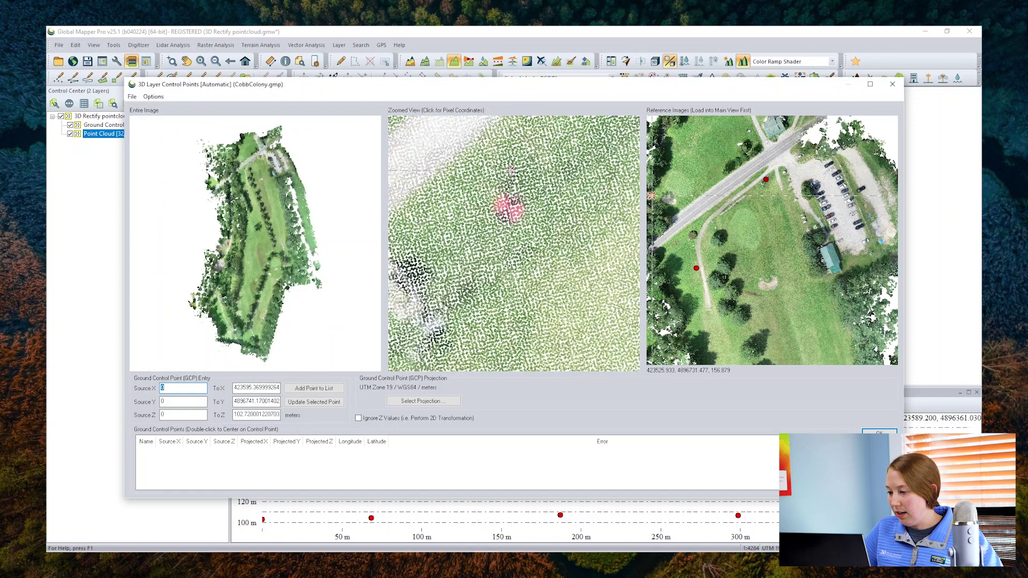
{"action": "scroll", "coordinate": [505, 217], "scroll_direction": "up", "scroll_amount": 2}
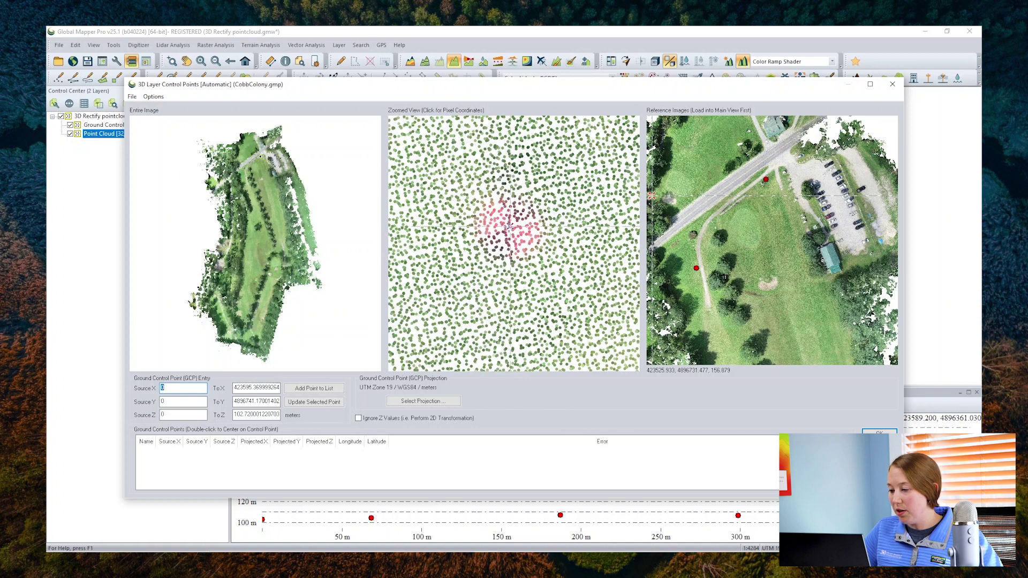
{"action": "scroll", "coordinate": [506, 227], "scroll_direction": "up", "scroll_amount": 2}
{"action": "left_click", "coordinate": [502, 229]}
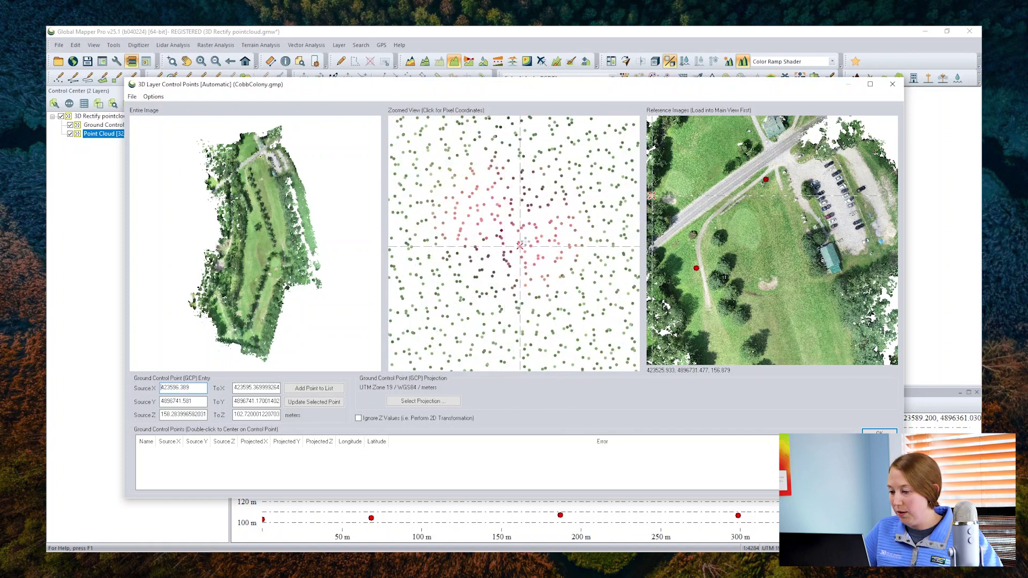
{"action": "left_click", "coordinate": [318, 388]}
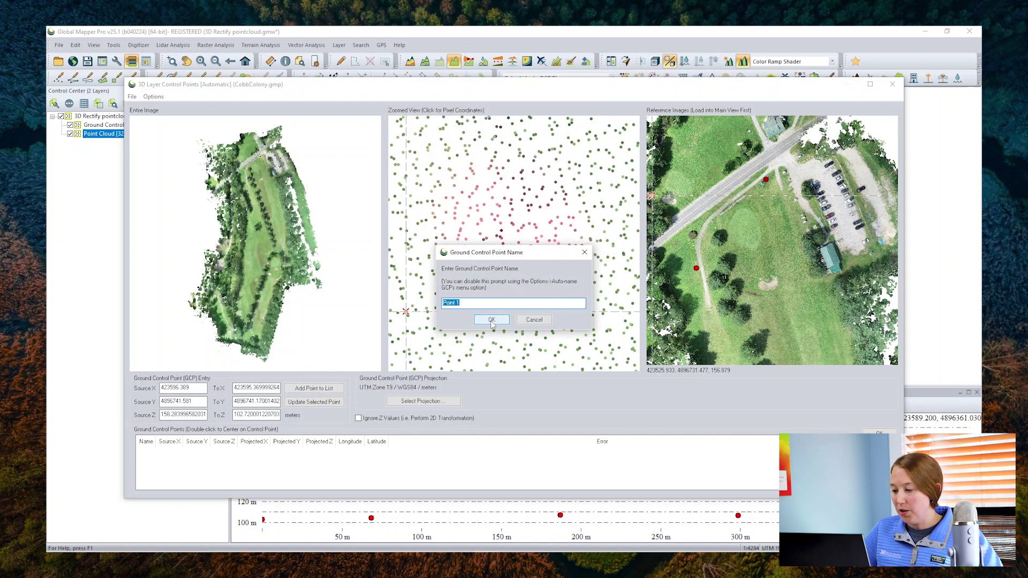
{"action": "left_click", "coordinate": [491, 320]}
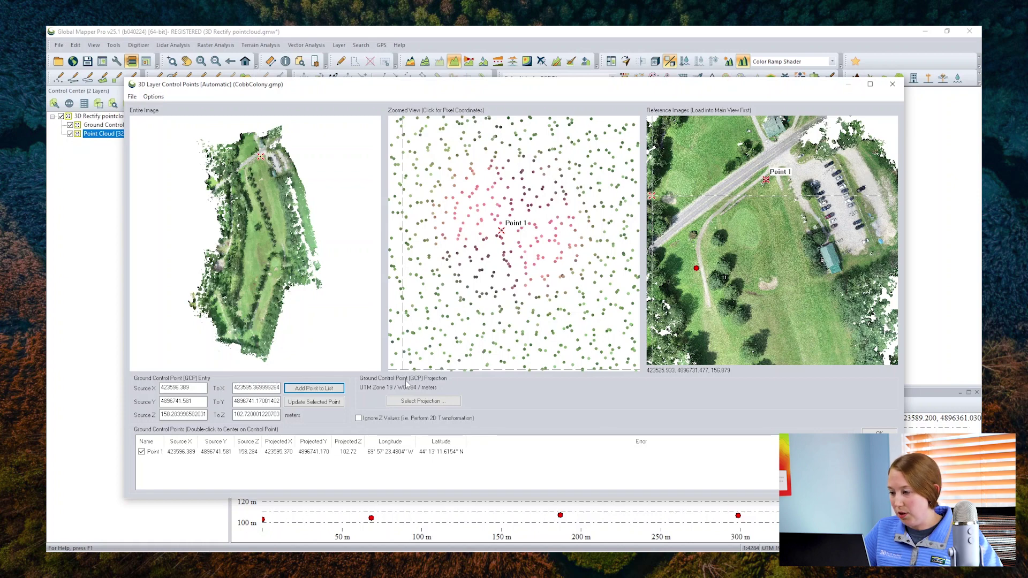
Pick target X/Y/Z for a second point near the path in the Reference Image.
{"action": "scroll", "coordinate": [495, 268], "scroll_direction": "down", "scroll_amount": 2}
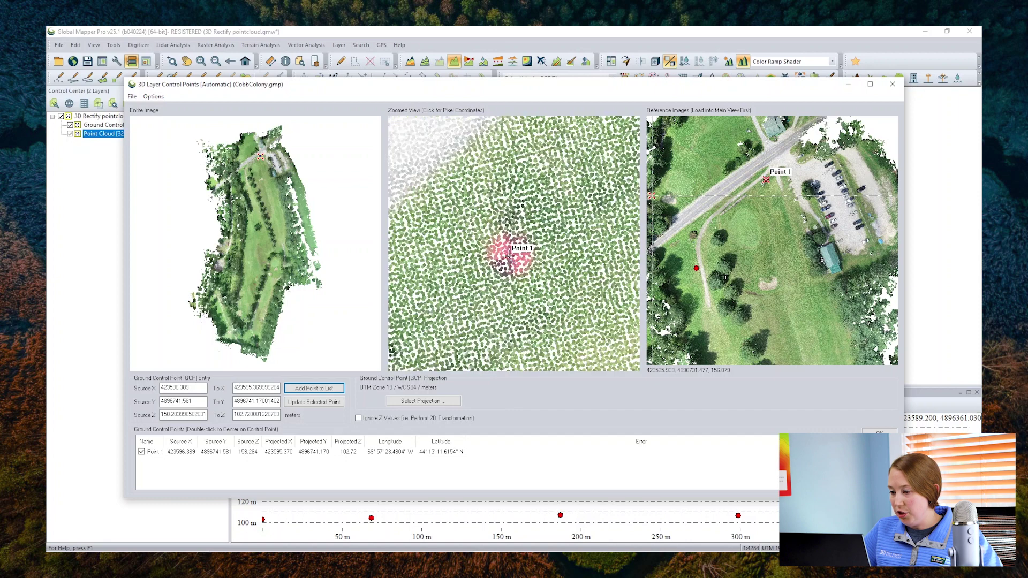
{"action": "scroll", "coordinate": [512, 247], "scroll_direction": "down", "scroll_amount": 3}
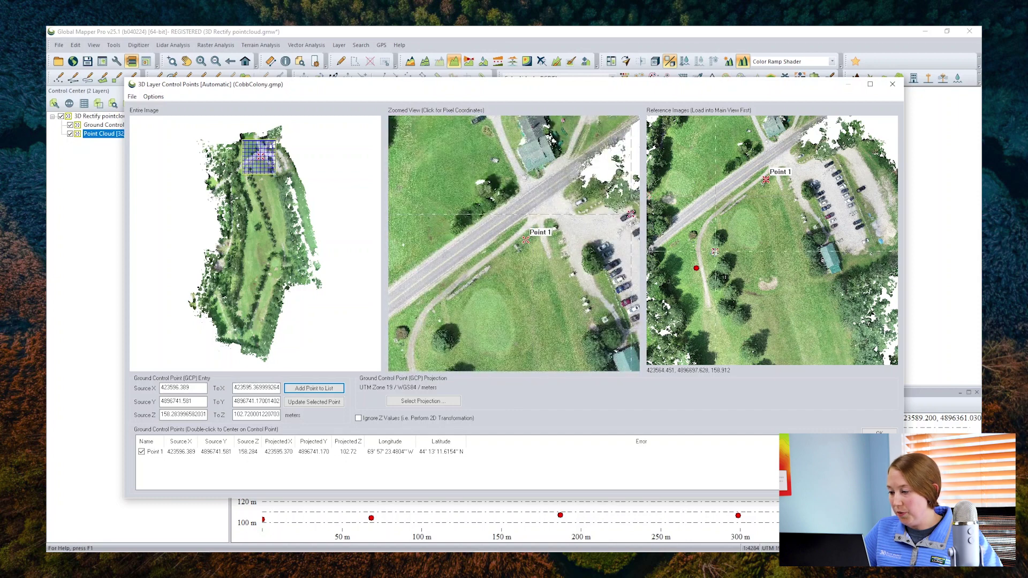
{"action": "left_click", "coordinate": [697, 268]}
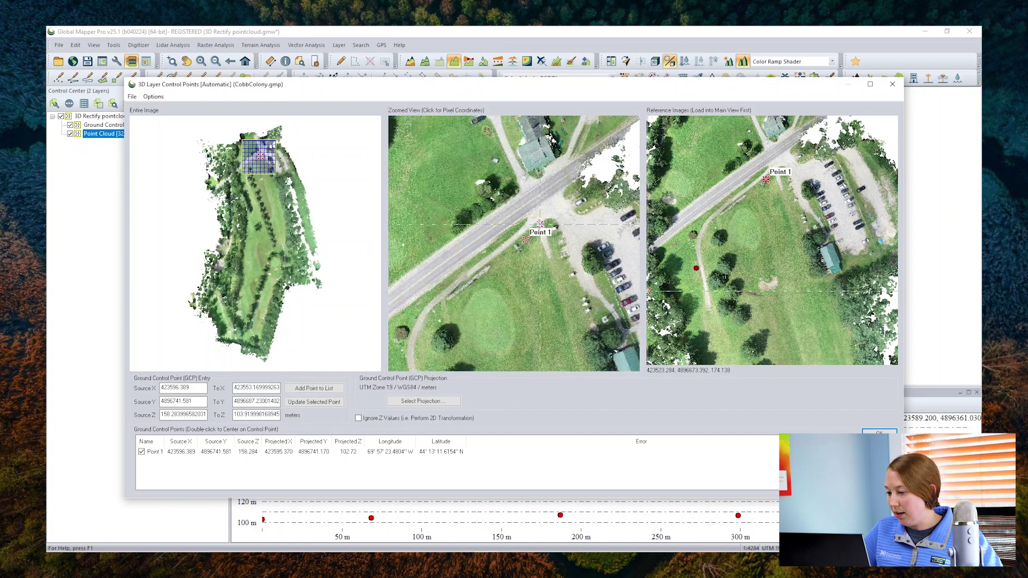
{"action": "scroll", "coordinate": [465, 262], "scroll_direction": "down", "scroll_amount": 2}
{"action": "scroll", "coordinate": [465, 261], "scroll_direction": "up", "scroll_amount": 2}
{"action": "scroll", "coordinate": [465, 261], "scroll_direction": "up", "scroll_amount": 2}
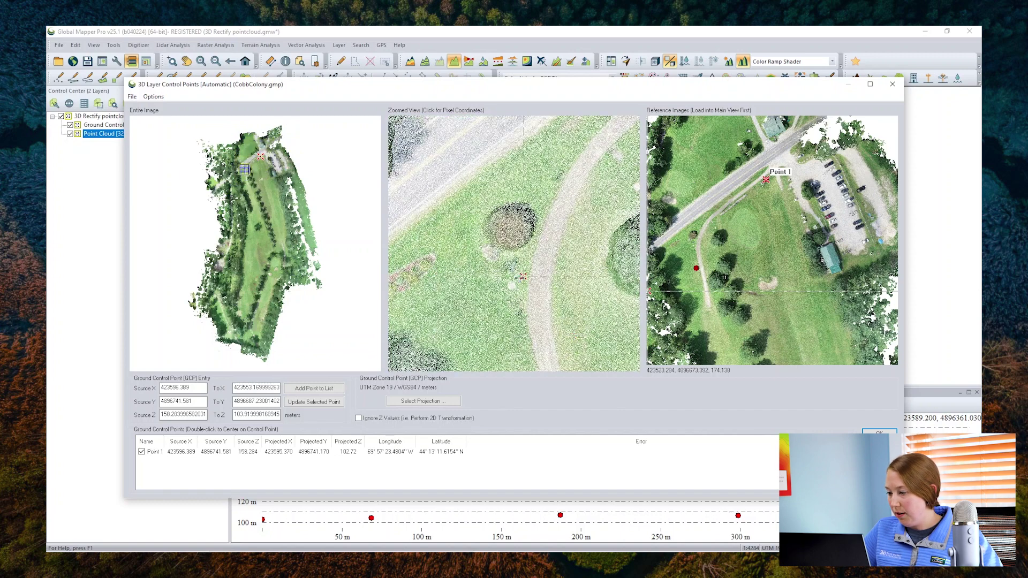
{"action": "scroll", "coordinate": [513, 339], "scroll_direction": "up", "scroll_amount": 2}
{"action": "scroll", "coordinate": [513, 338], "scroll_direction": "down", "scroll_amount": 3}
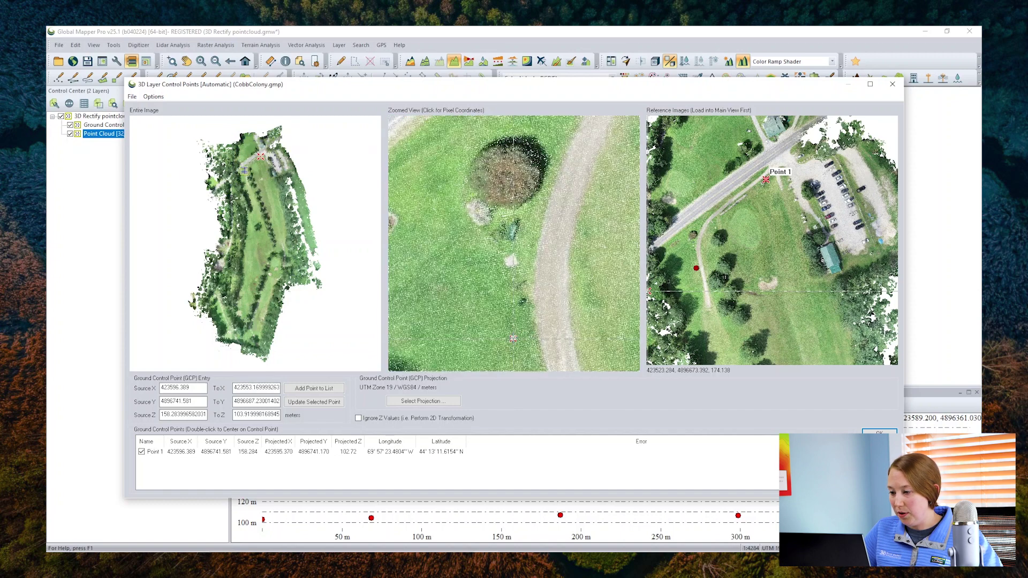
{"action": "left_click", "coordinate": [133, 97]}
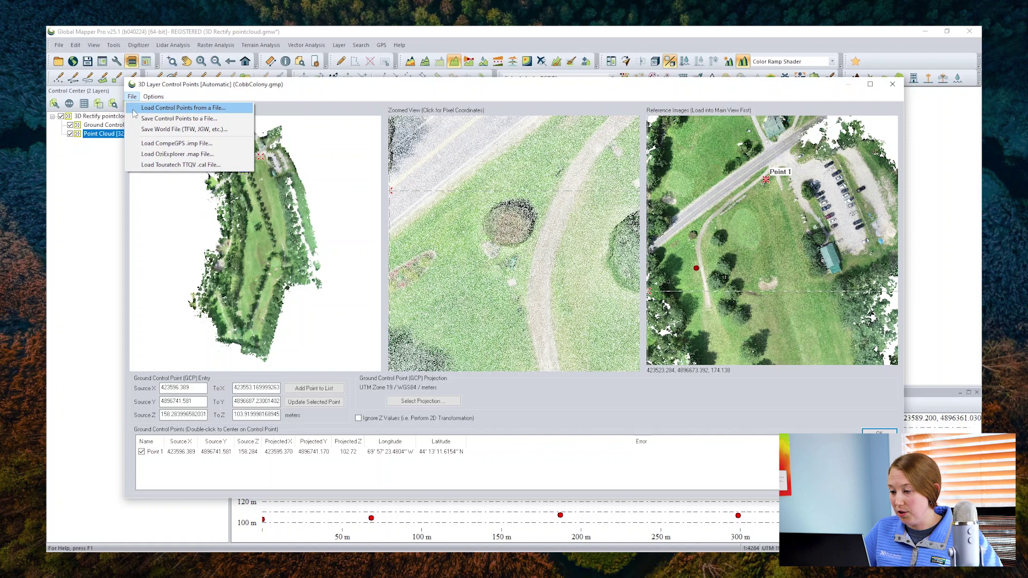
Load Points 1–5 from Rectify_Demo.gcp into the control point list.
{"action": "left_click", "coordinate": [171, 109]}
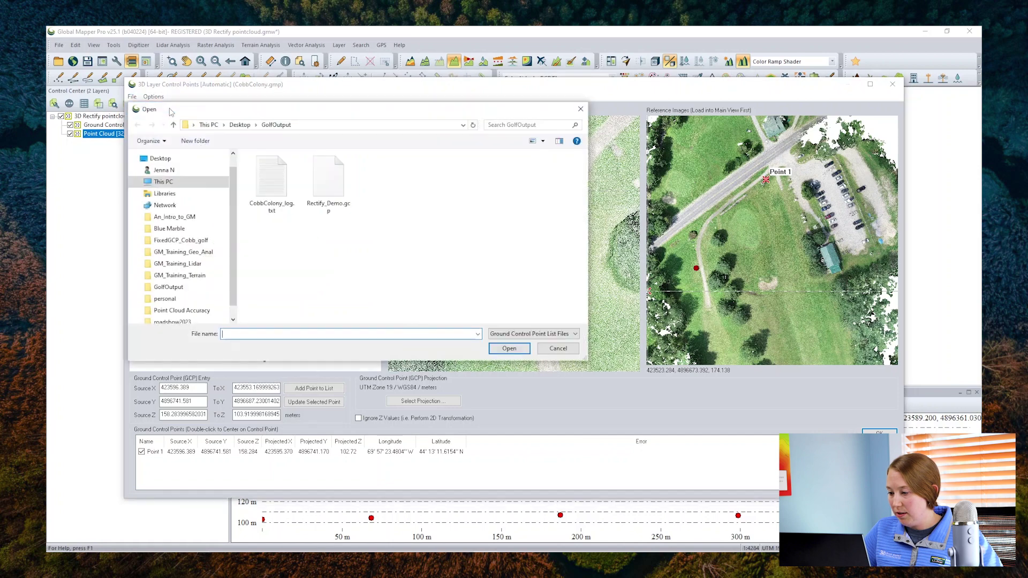
{"action": "left_click", "coordinate": [329, 182]}
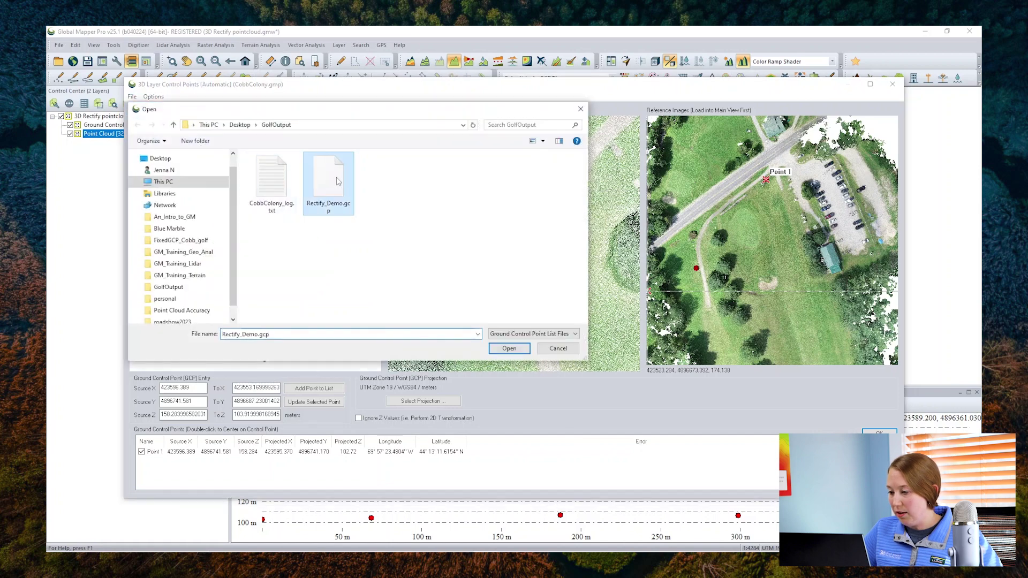
{"action": "left_click", "coordinate": [509, 348]}
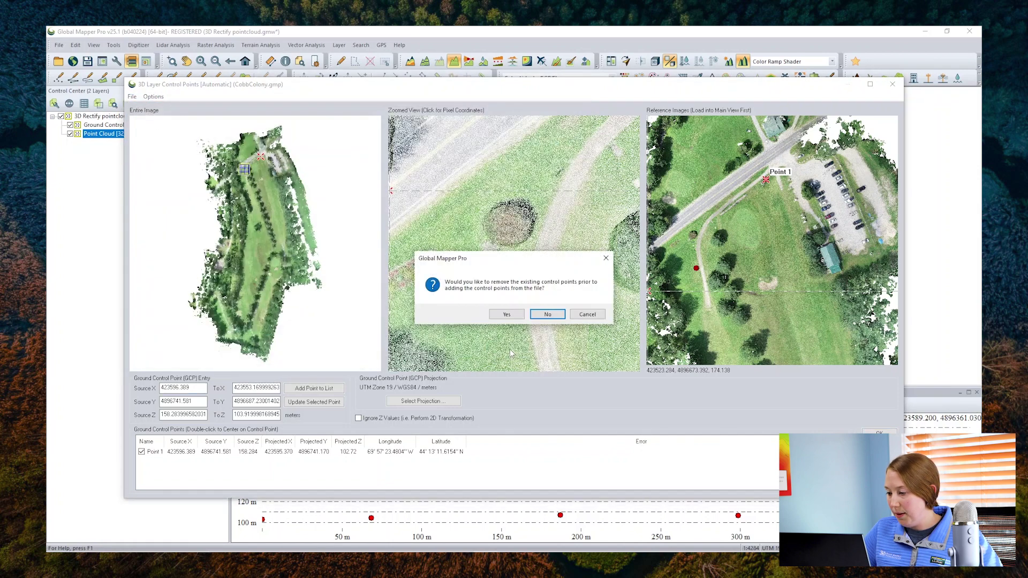
{"action": "left_click", "coordinate": [507, 316]}
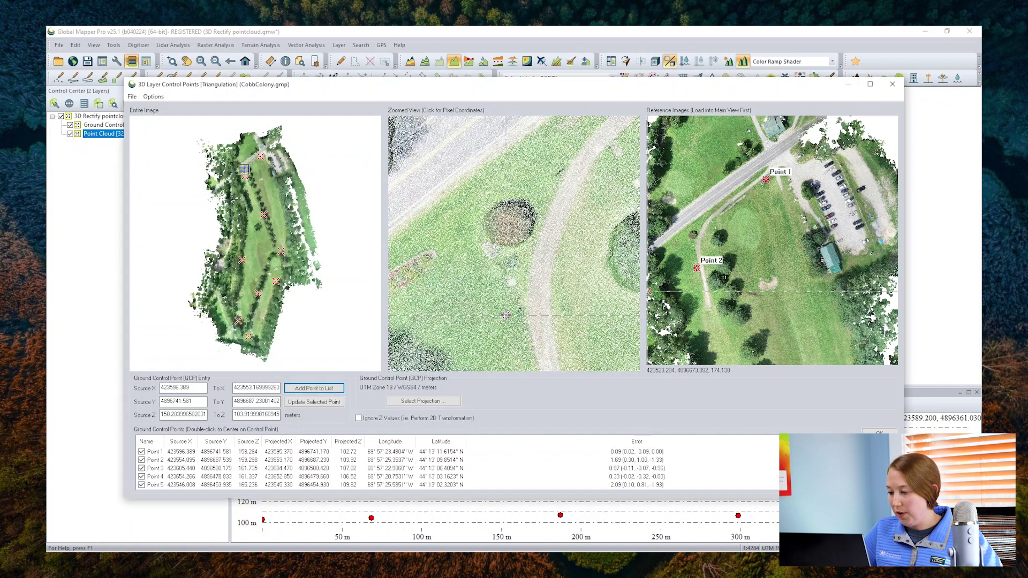
Zoom out both panes to show Points 1–9 and recentre on a reference location.
{"action": "scroll", "coordinate": [514, 243], "scroll_direction": "down", "scroll_amount": 5}
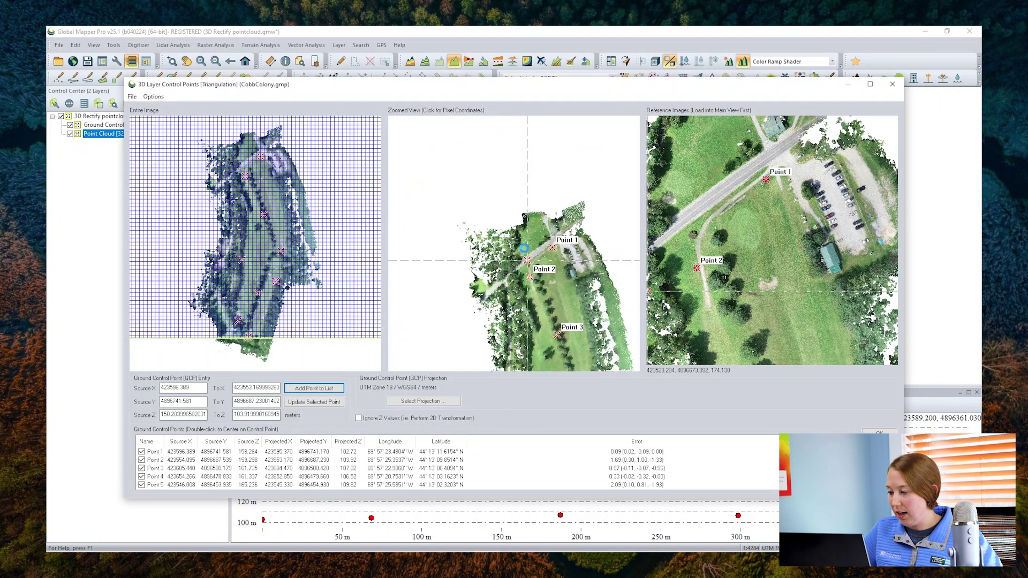
{"action": "scroll", "coordinate": [526, 243], "scroll_direction": "up", "scroll_amount": 2}
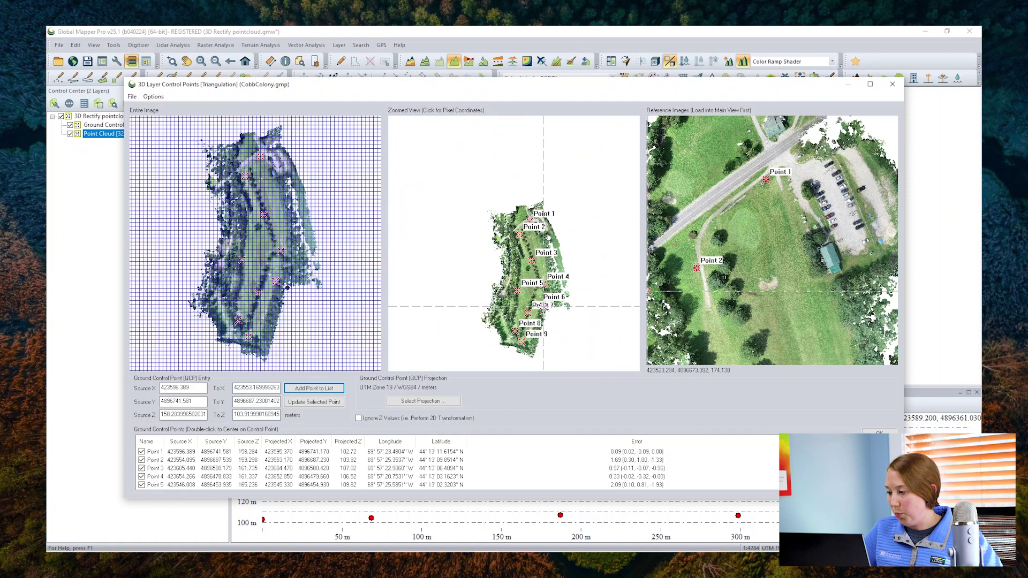
{"action": "scroll", "coordinate": [702, 276], "scroll_direction": "down", "scroll_amount": 3}
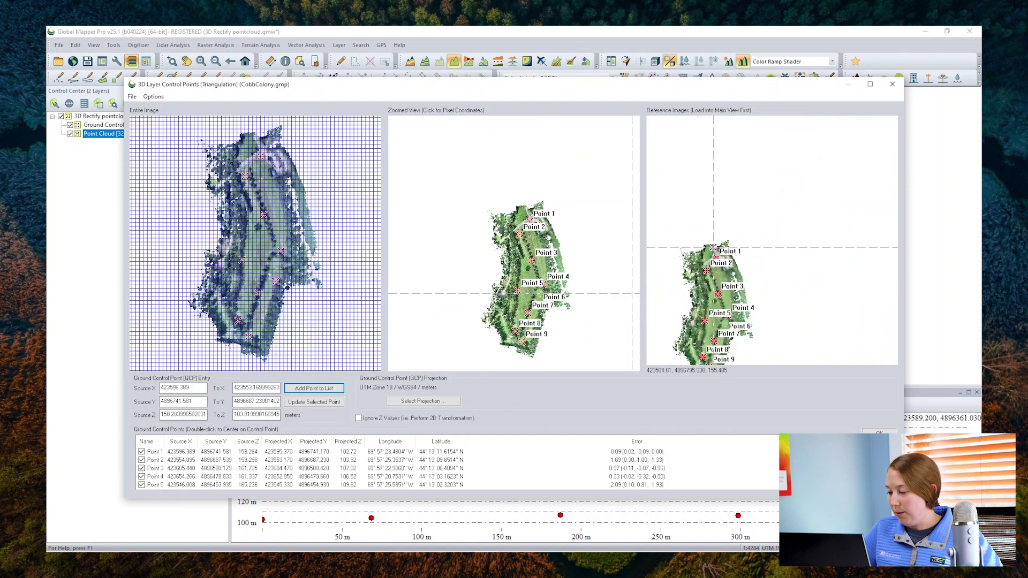
{"action": "scroll", "coordinate": [709, 317], "scroll_direction": "up", "scroll_amount": 2}
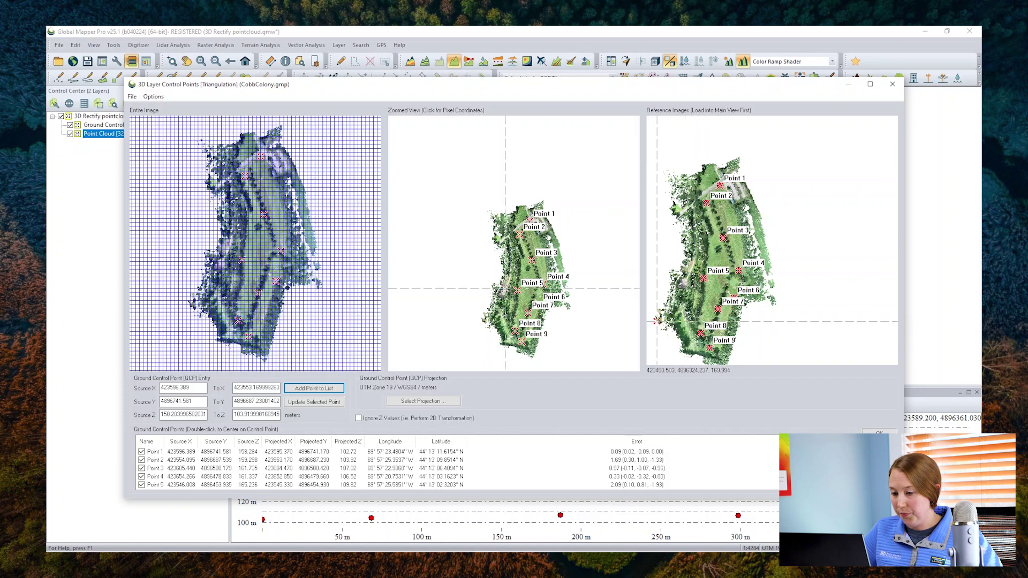
{"action": "left_click", "coordinate": [656, 320]}
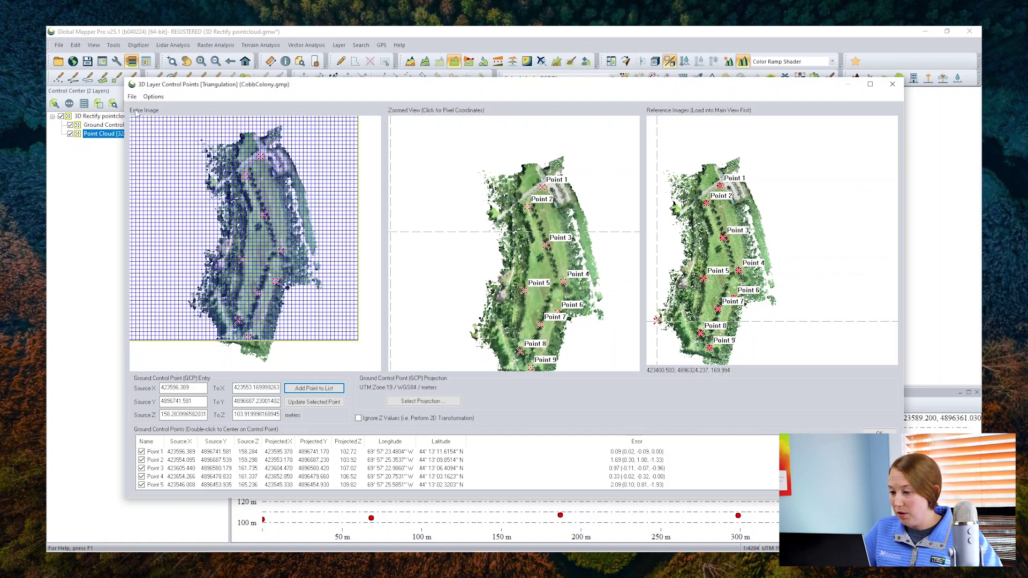
Turn off Draw Rectified Layer in Reference View.
{"action": "left_click", "coordinate": [132, 98]}
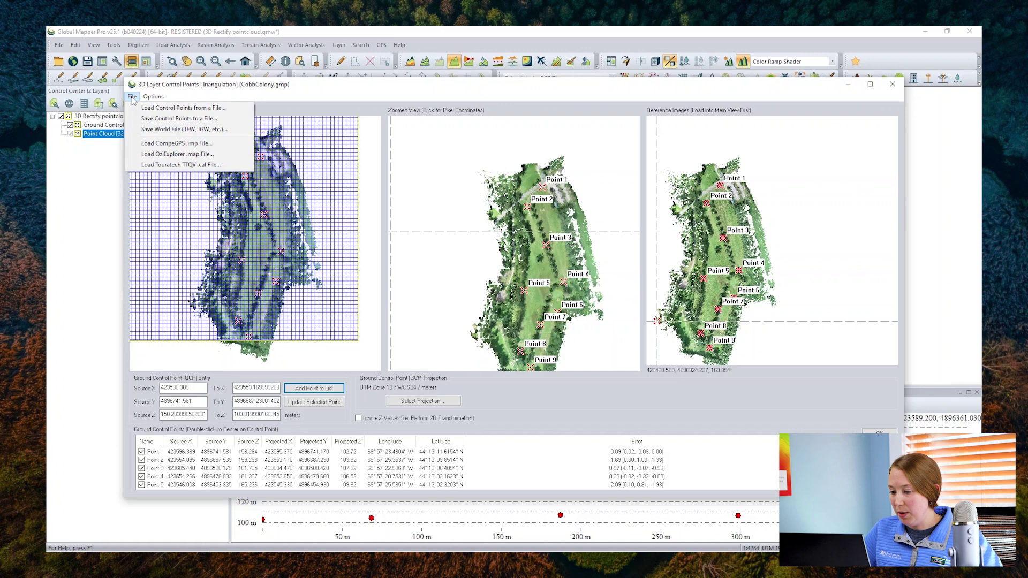
{"action": "mouse_move", "coordinate": [161, 100]}
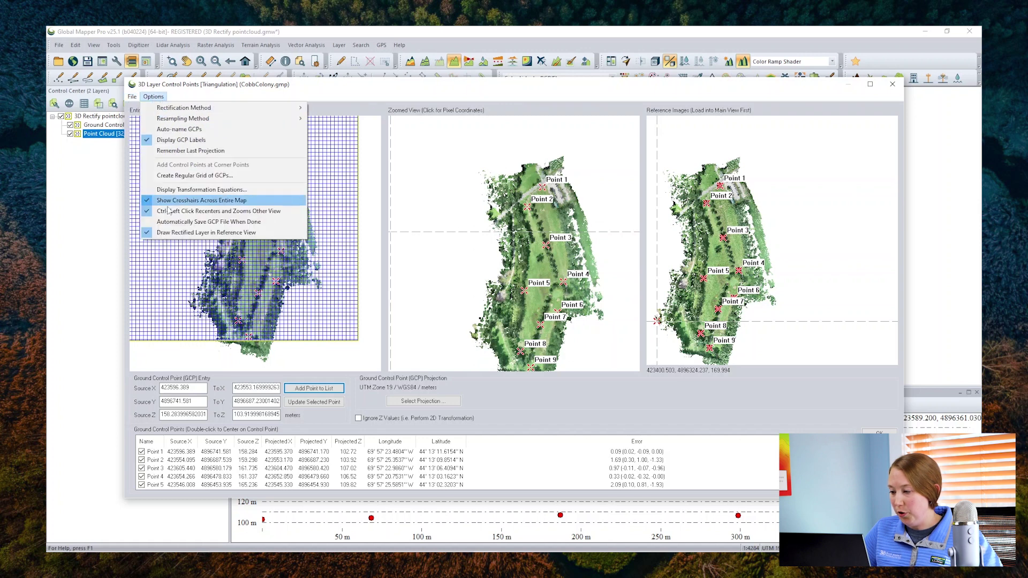
{"action": "left_click", "coordinate": [147, 234]}
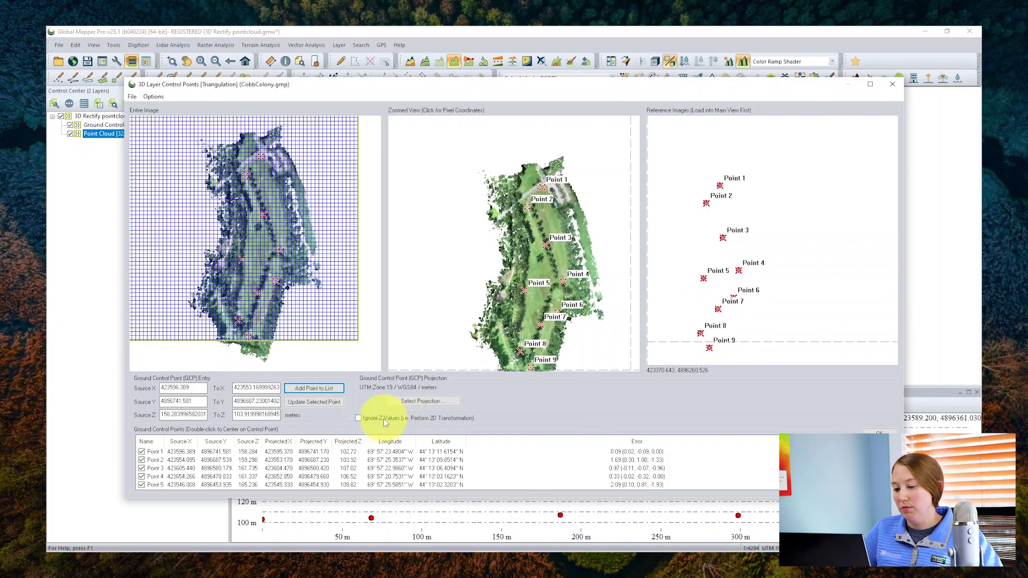
Keep the rectification method unchanged and exclude Point 2, raising Point 5's error to 4.84.
{"action": "left_click", "coordinate": [153, 97]}
{"action": "mouse_move", "coordinate": [161, 110]}
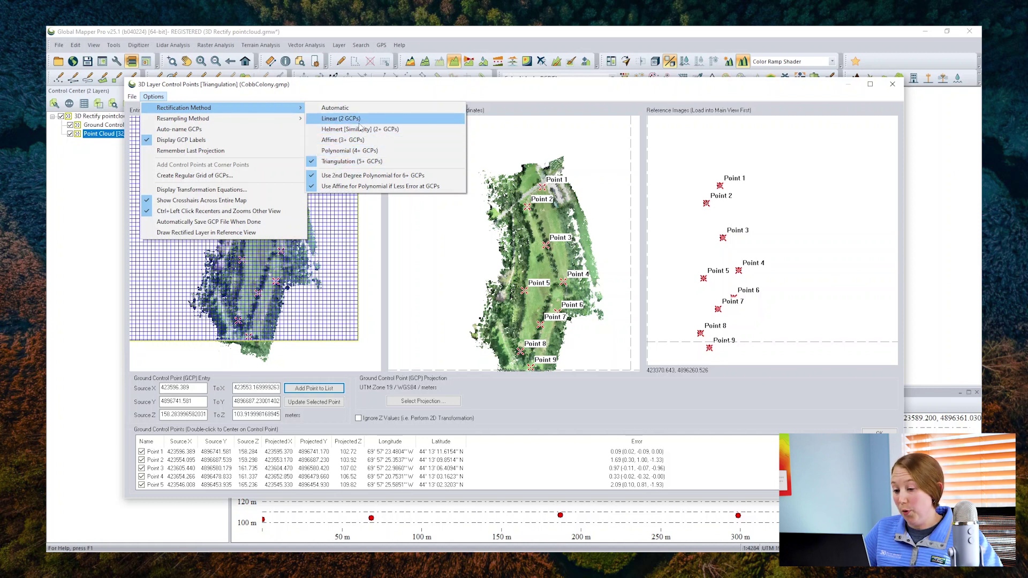
{"action": "left_click", "coordinate": [293, 94]}
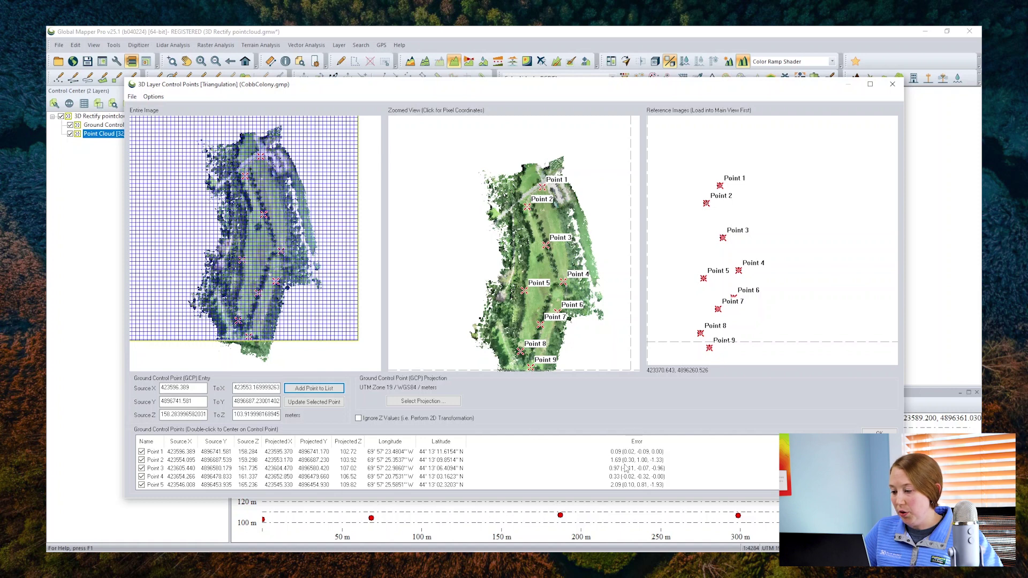
{"action": "left_click", "coordinate": [141, 460]}
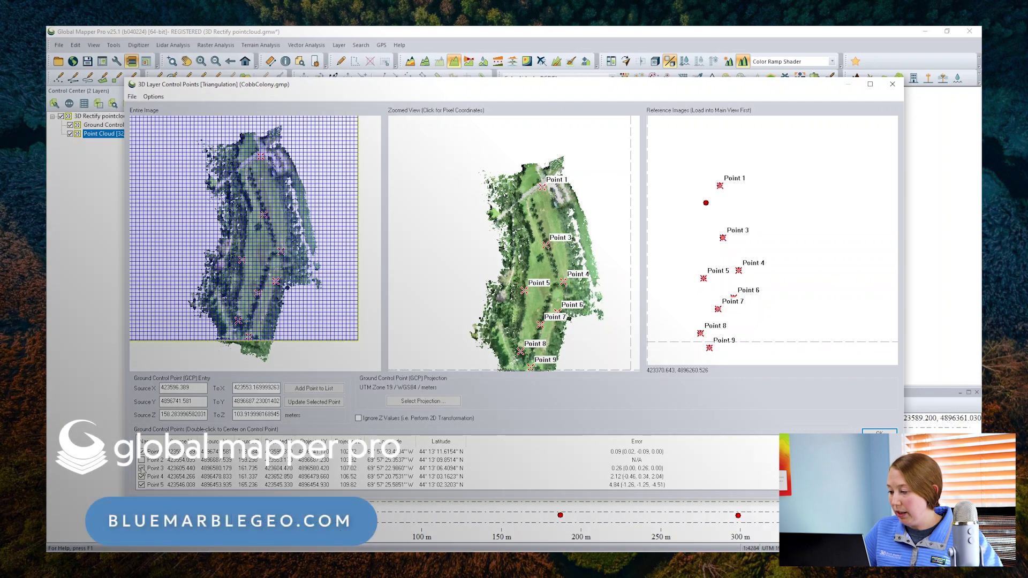
Re-enable Point 2 and apply the 3D rectification so ground sits near 103 m.
{"action": "left_click", "coordinate": [141, 459]}
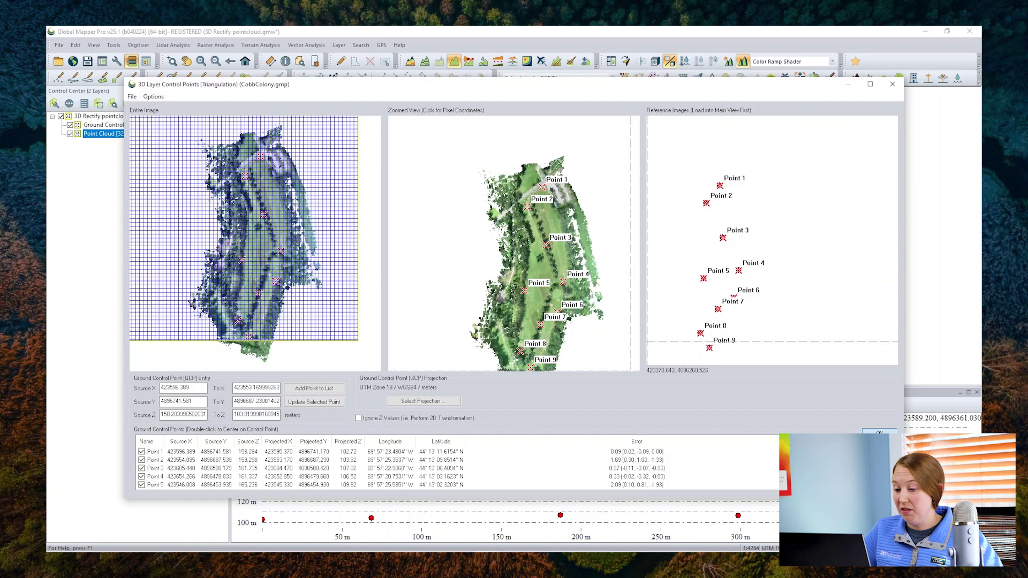
{"action": "key", "text": "Return"}
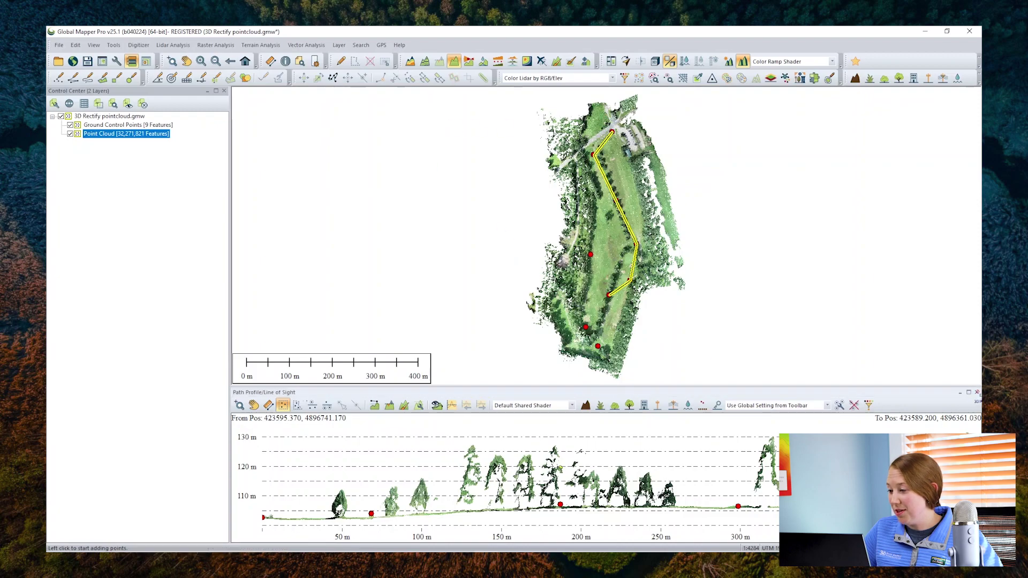
Close the Path Profile panel and zoom in on the top ground control point.
{"action": "left_click", "coordinate": [977, 392]}
{"action": "scroll", "coordinate": [622, 206], "scroll_direction": "up", "scroll_amount": 10}
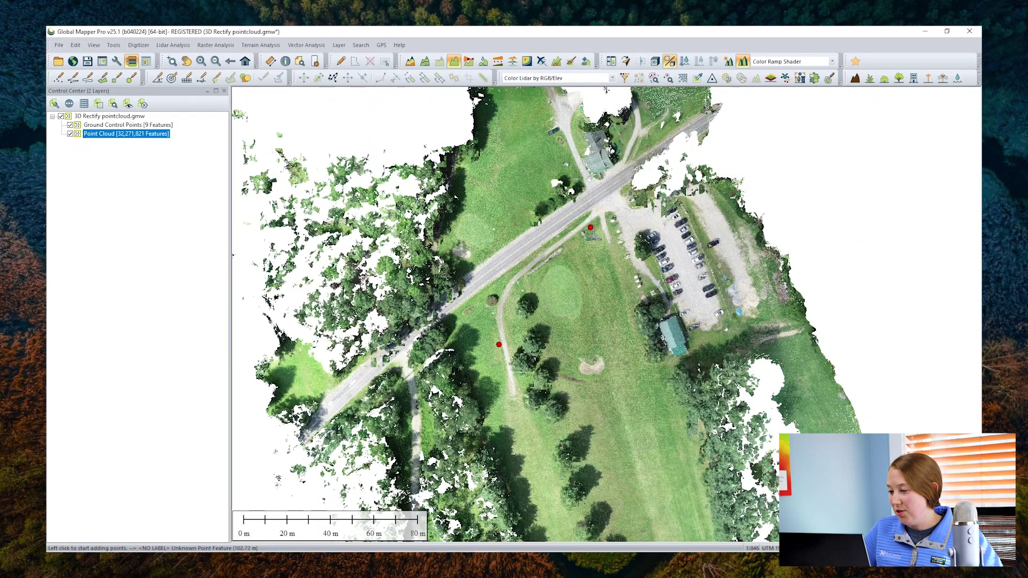